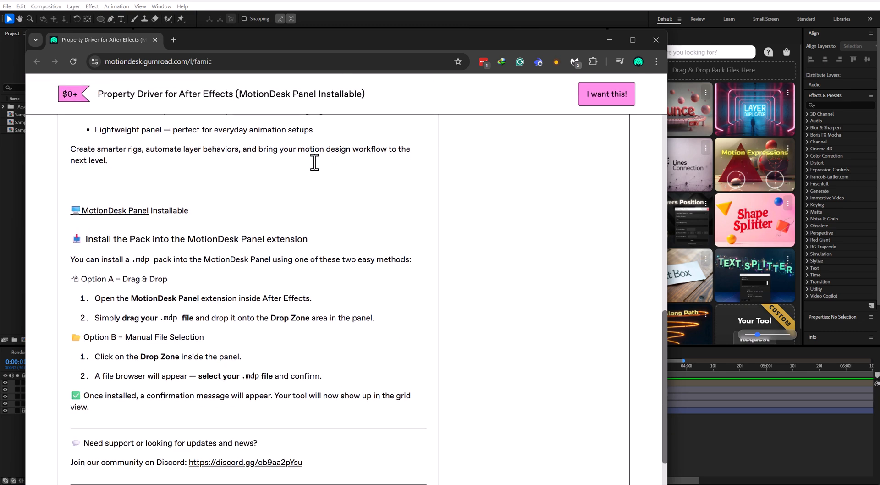
Step: Install the downloaded Property Driver pack by dropping its file into the MotionDesk Panel's drop zone in After Effects
{"action": "scroll", "coordinate": [314, 186], "scroll_direction": "up", "scroll_amount": 8}
{"action": "scroll", "coordinate": [306, 222], "scroll_direction": "up", "scroll_amount": 7}
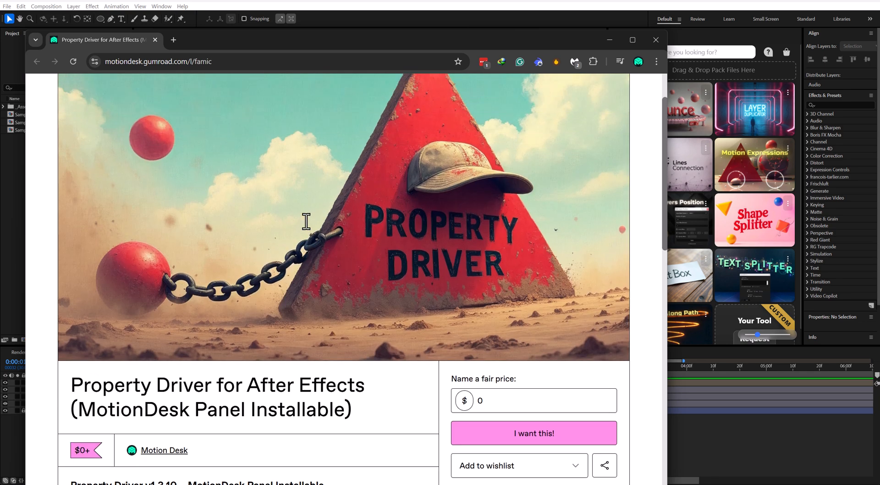
{"action": "left_click_drag", "start_coordinate": [562, 37], "coordinate": [204, 102]}
{"action": "left_click", "coordinate": [181, 194]}
{"action": "left_click_drag", "start_coordinate": [180, 176], "coordinate": [739, 67]}
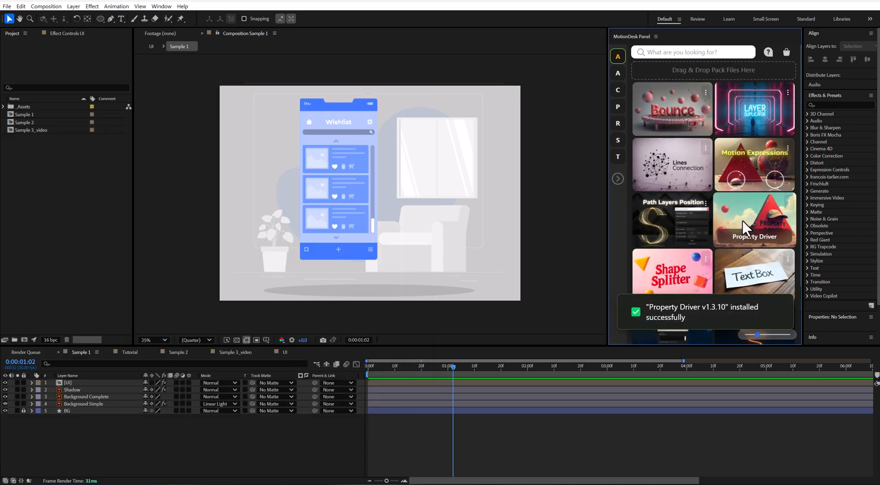
Step: Widen the MotionDesk Panel, run Property Driver and place its window beside the composition
{"action": "left_click_drag", "start_coordinate": [608, 214], "coordinate": [643, 214]}
{"action": "scroll", "coordinate": [727, 131], "scroll_direction": "down", "scroll_amount": 6}
{"action": "scroll", "coordinate": [727, 131], "scroll_direction": "down", "scroll_amount": 2}
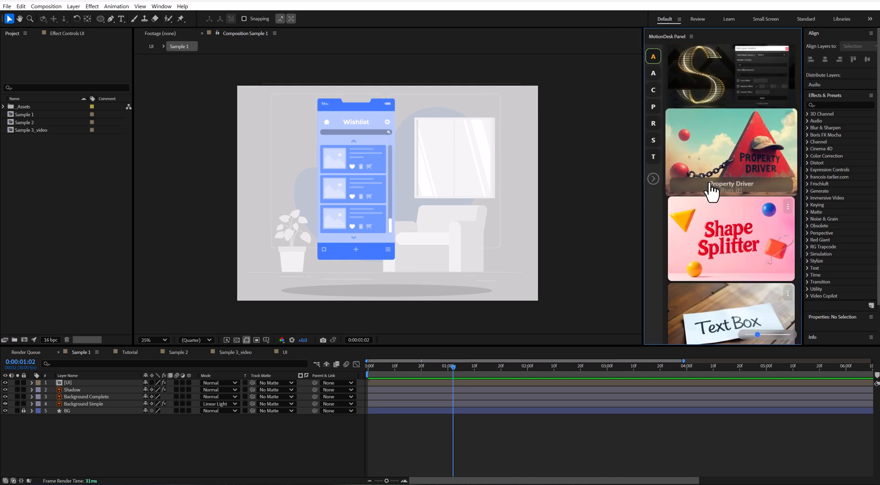
{"action": "left_click", "coordinate": [739, 185]}
{"action": "left_click_drag", "start_coordinate": [316, 131], "coordinate": [648, 154]}
Step: In the Tutorial composition, keyframe the Polygon layer's Position to move it horizontally to the right over 2 seconds
{"action": "left_click", "coordinate": [128, 352]}
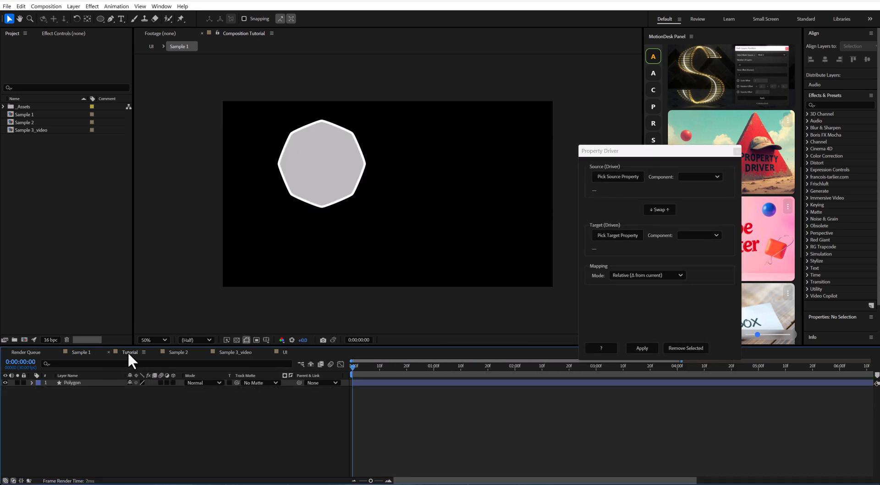
{"action": "left_click", "coordinate": [73, 383]}
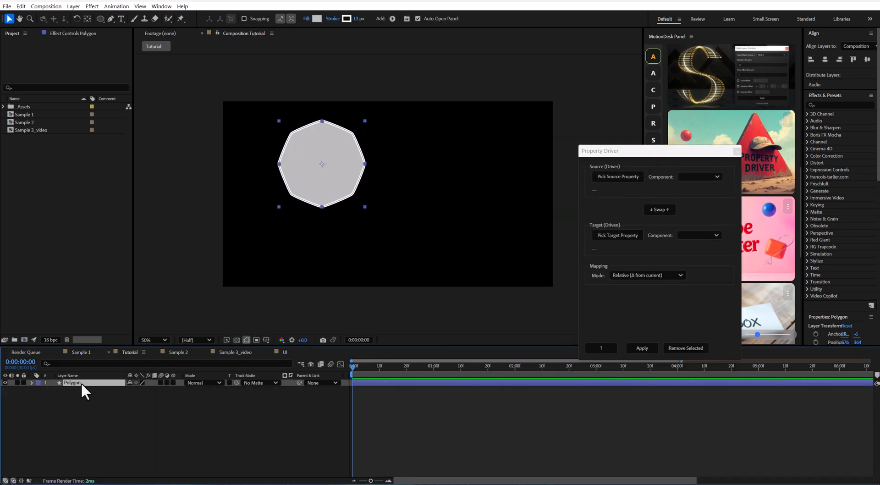
{"action": "key", "text": "p"}
{"action": "left_click", "coordinate": [53, 389]}
{"action": "left_click_drag", "start_coordinate": [596, 367], "coordinate": [514, 370]}
{"action": "left_click_drag", "start_coordinate": [323, 182], "coordinate": [490, 181]}
{"action": "left_click_drag", "start_coordinate": [367, 371], "coordinate": [277, 376]}
Step: Reveal the Polygon's Rotation and pick its Position with the X component as the driver source
{"action": "left_click", "coordinate": [107, 383]}
{"action": "key", "text": "shift+r"}
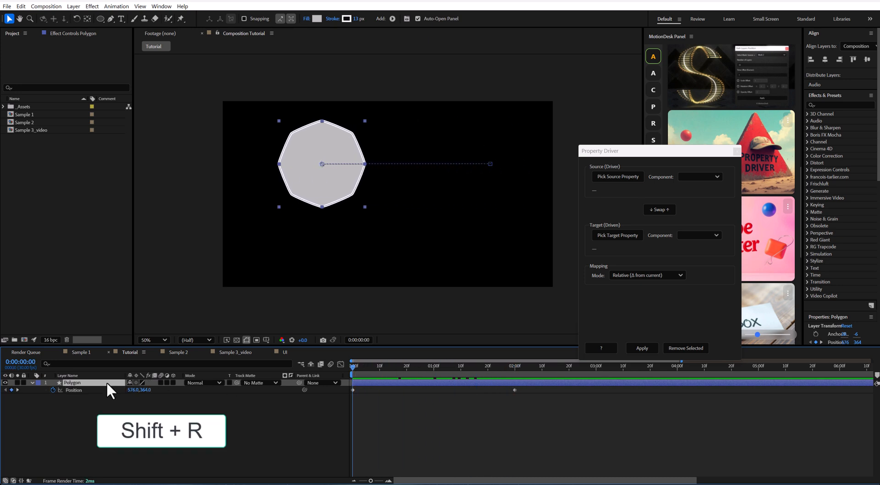
{"action": "left_click", "coordinate": [76, 389]}
{"action": "left_click_drag", "start_coordinate": [653, 153], "coordinate": [615, 164]}
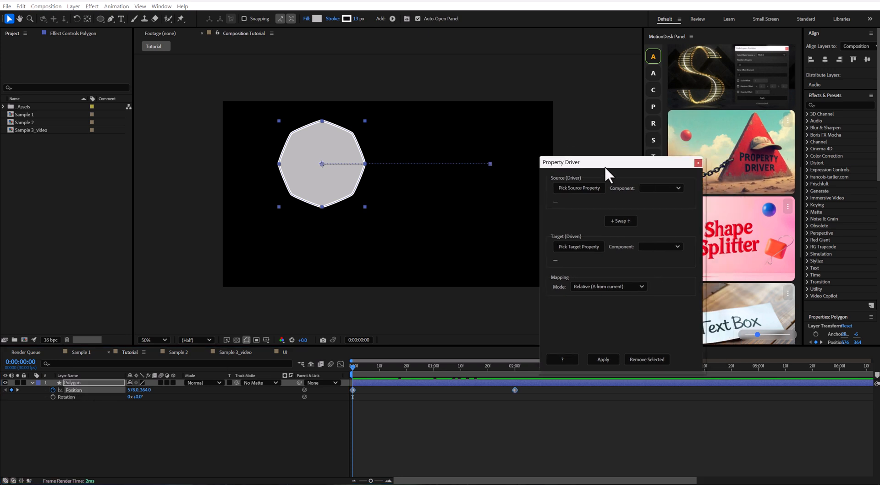
{"action": "left_click", "coordinate": [559, 183]}
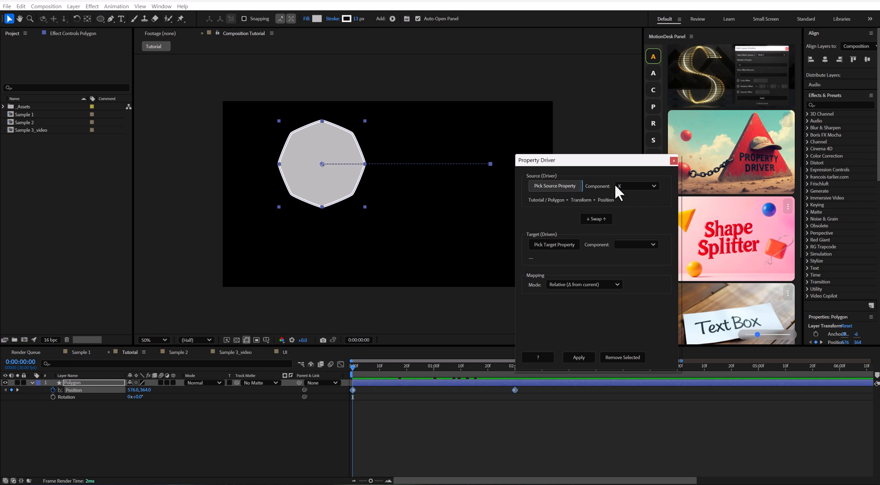
Step: Pick the Polygon's Rotation as the driven target, apply the driver in Relative mode and scrub the animation
{"action": "left_click", "coordinate": [82, 396]}
{"action": "left_click", "coordinate": [560, 245]}
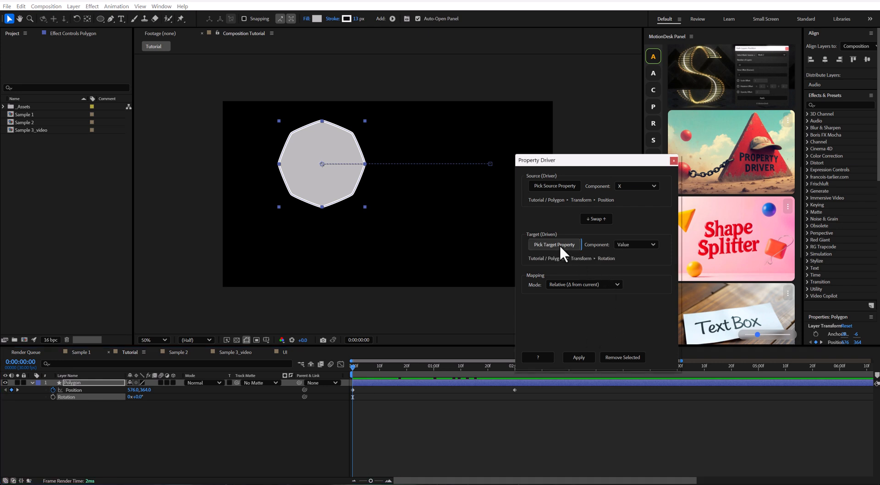
{"action": "left_click", "coordinate": [578, 356]}
{"action": "left_click_drag", "start_coordinate": [352, 365], "coordinate": [413, 378]}
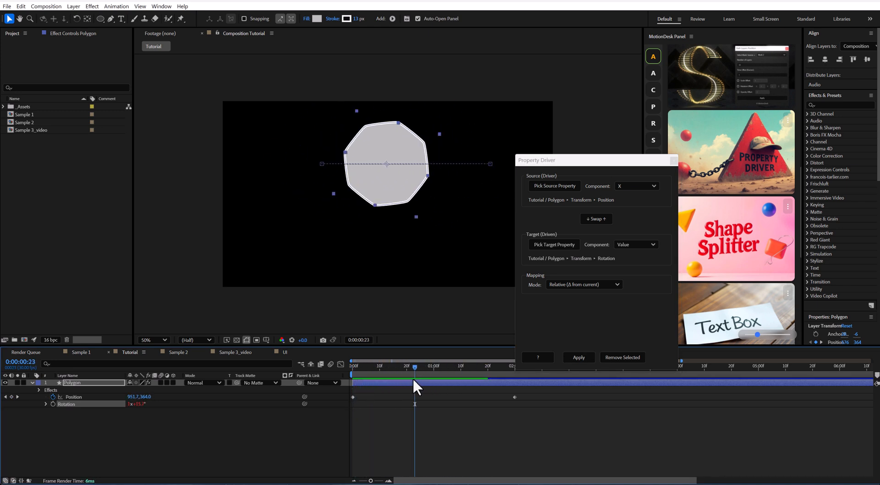
Step: Try the Polygon's PD Rotation Scale at 50, set it to 25 and play the animation
{"action": "left_click", "coordinate": [64, 33]}
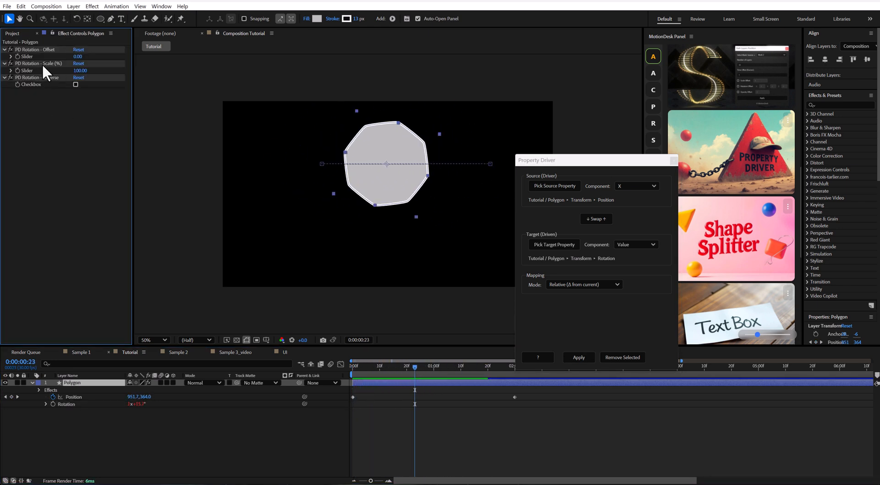
{"action": "type", "text": "50"}
{"action": "key", "text": "Return"}
{"action": "left_click_drag", "start_coordinate": [349, 363], "coordinate": [383, 366]}
{"action": "left_click", "coordinate": [81, 70]}
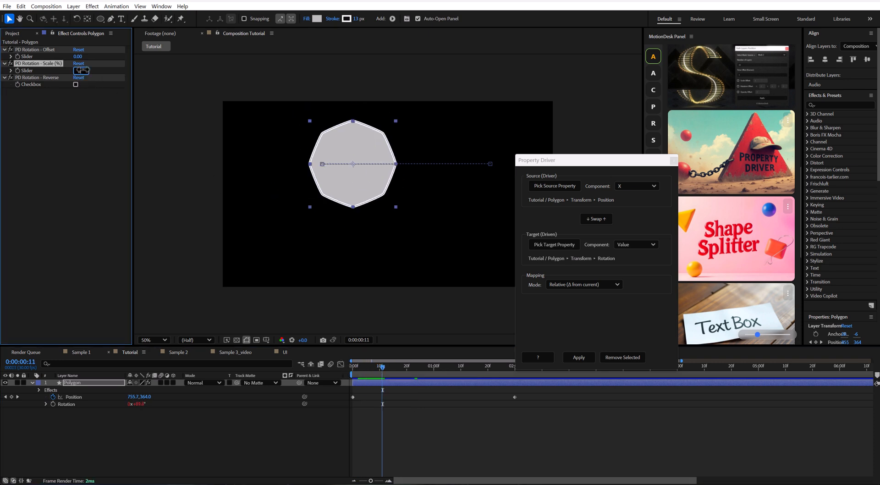
{"action": "key", "text": "space"}
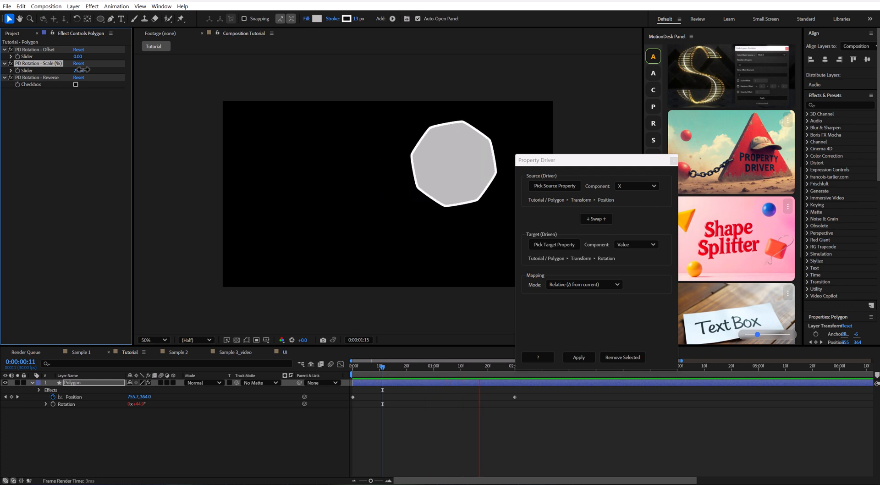
{"action": "key", "text": "space"}
Step: Try moving the Polygon's last Position keyframe earlier in time, and undo the move
{"action": "left_click_drag", "start_coordinate": [383, 367], "coordinate": [428, 368]}
{"action": "left_click_drag", "start_coordinate": [515, 397], "coordinate": [486, 397]}
{"action": "key", "text": "ctrl+z"}
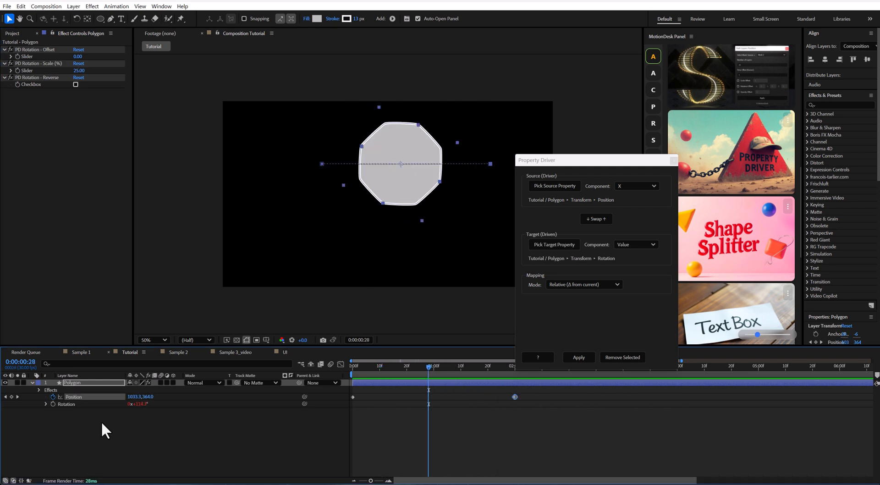
Step: Place a small blue circle below the polygon as a layer named Circle and reveal the Position of both layers
{"action": "left_click", "coordinate": [32, 383]}
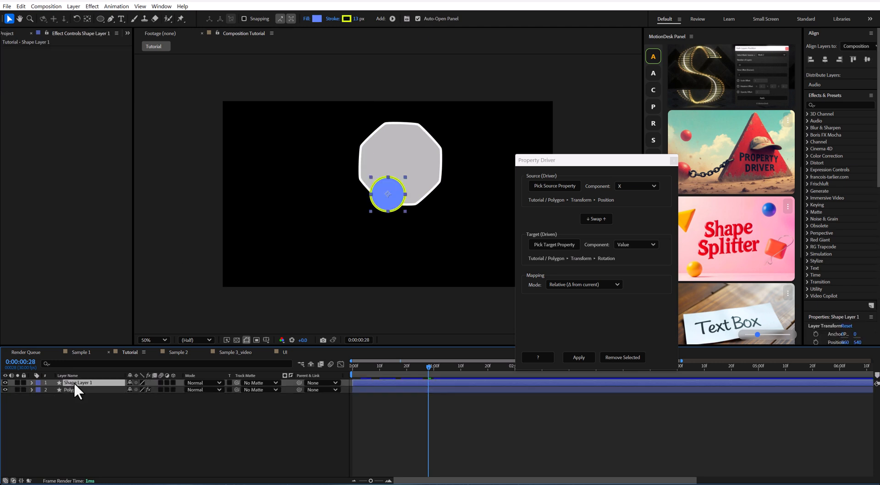
{"action": "left_click_drag", "start_coordinate": [388, 194], "coordinate": [388, 247]}
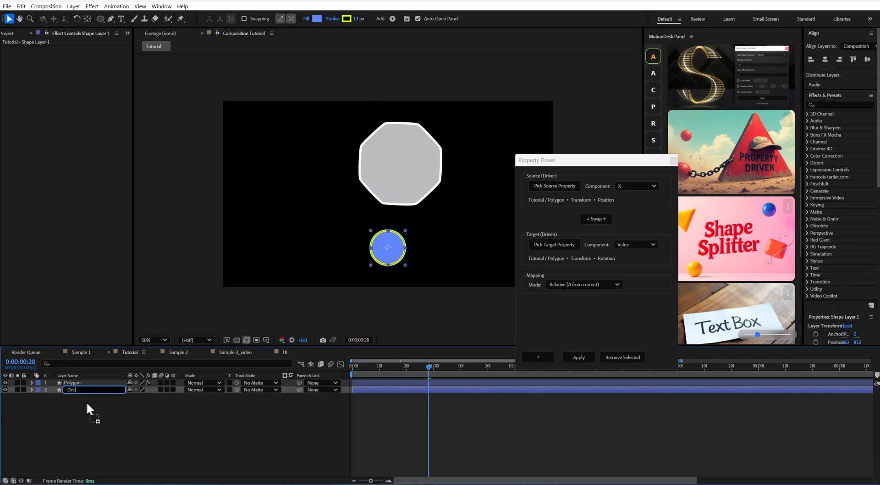
{"action": "left_click", "coordinate": [87, 381]}
{"action": "key", "text": "p"}
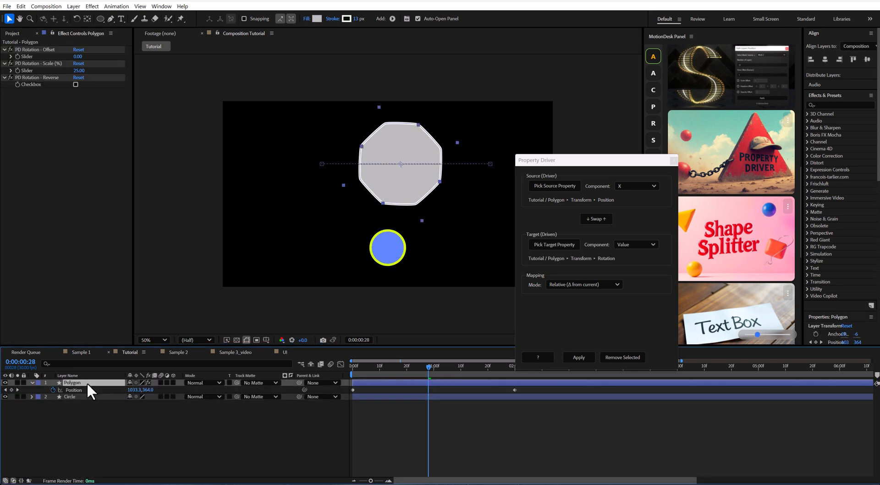
{"action": "left_click", "coordinate": [93, 395]}
{"action": "key", "text": "p"}
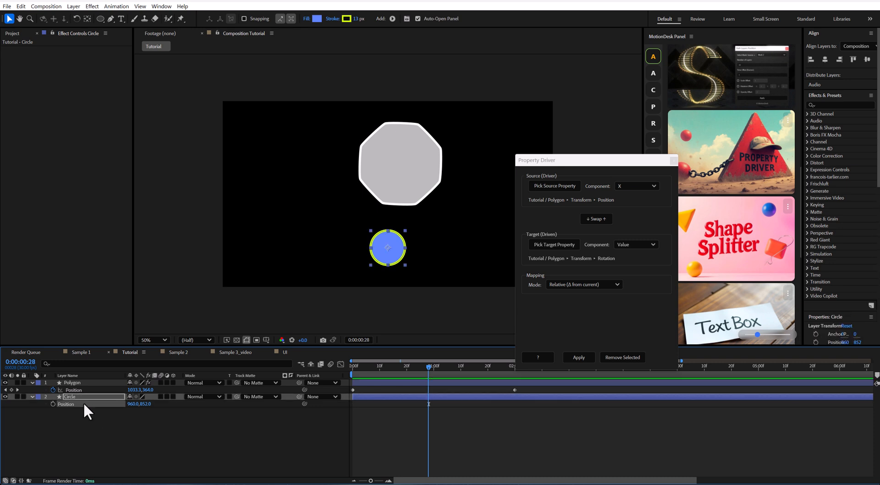
Step: Pick the Circle's Position X as the driven target, apply the driver and scrub the result
{"action": "left_click", "coordinate": [553, 245]}
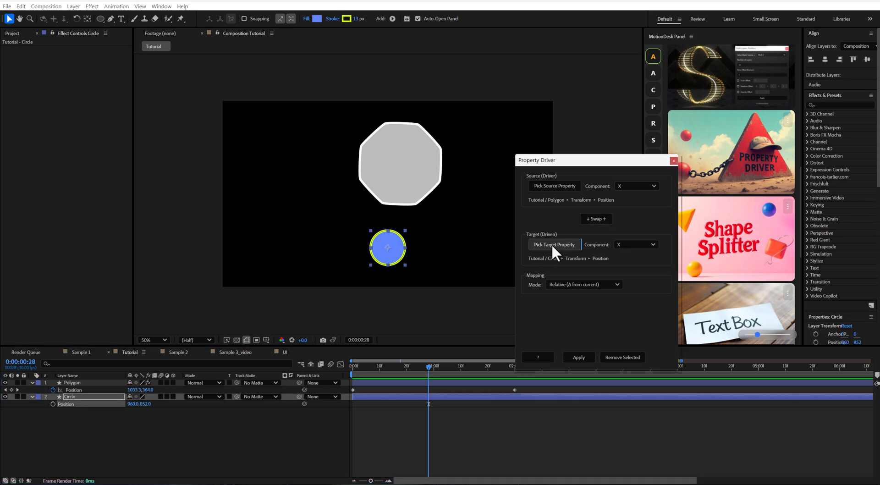
{"action": "left_click", "coordinate": [579, 358]}
{"action": "left_click_drag", "start_coordinate": [444, 370], "coordinate": [405, 371]}
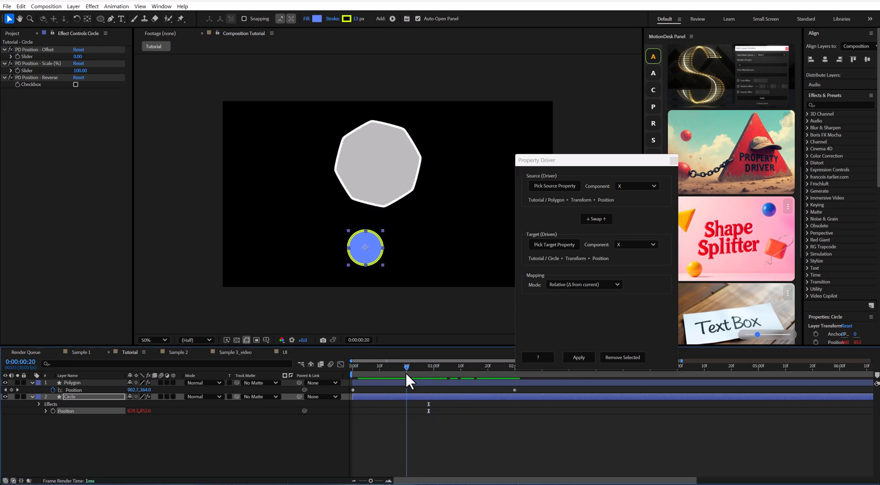
Step: Enable PD Position Reverse on the Circle layer and scrub back to the first frame
{"action": "left_click", "coordinate": [395, 176]}
{"action": "mouse_move", "coordinate": [395, 175]}
{"action": "left_mouse_down"}
{"action": "mouse_move", "coordinate": [445, 174]}
{"action": "mouse_move", "coordinate": [337, 175]}
{"action": "mouse_move", "coordinate": [395, 176]}
{"action": "left_mouse_up"}
{"action": "left_click", "coordinate": [79, 396]}
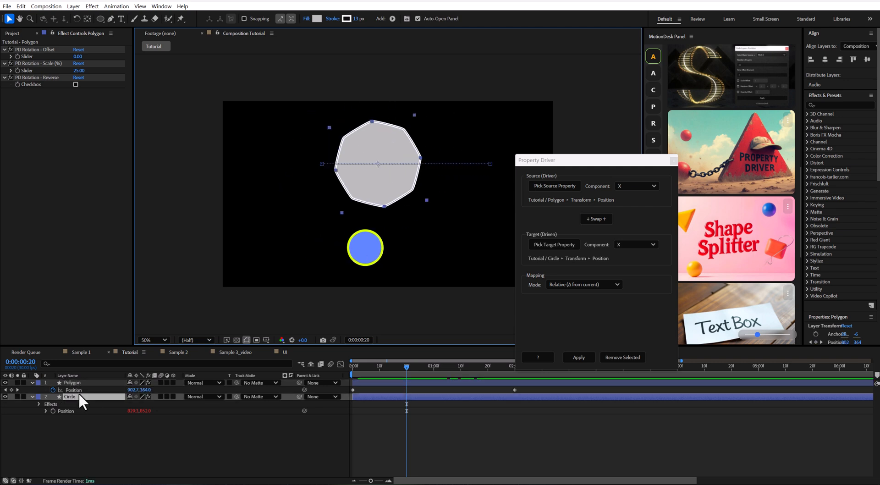
{"action": "left_click", "coordinate": [75, 85]}
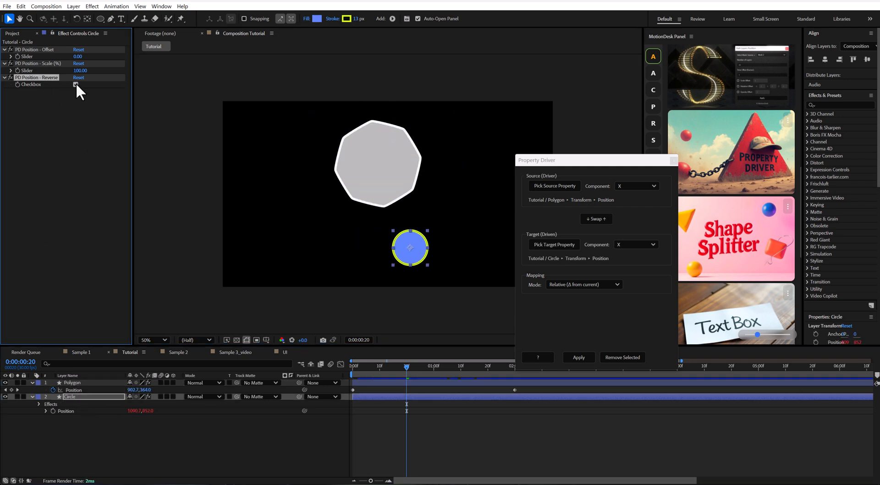
{"action": "left_click_drag", "start_coordinate": [407, 366], "coordinate": [343, 380]}
Step: Set the Circle's PD Position Offset to 75 and Scale to 155, and scrub the timeline to check the motion
{"action": "left_click_drag", "start_coordinate": [570, 159], "coordinate": [644, 156]}
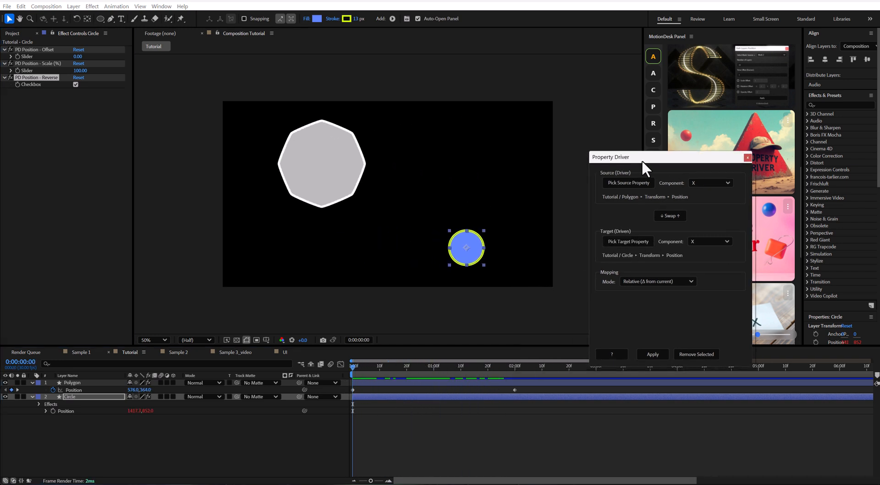
{"action": "left_click_drag", "start_coordinate": [78, 57], "coordinate": [43, 63]}
{"action": "key", "text": "Page_Down"}
{"action": "key", "text": "Page_Down"}
{"action": "key", "text": "Page_Down"}
{"action": "key", "text": "Page_Down"}
{"action": "left_click_drag", "start_coordinate": [364, 367], "coordinate": [397, 363]}
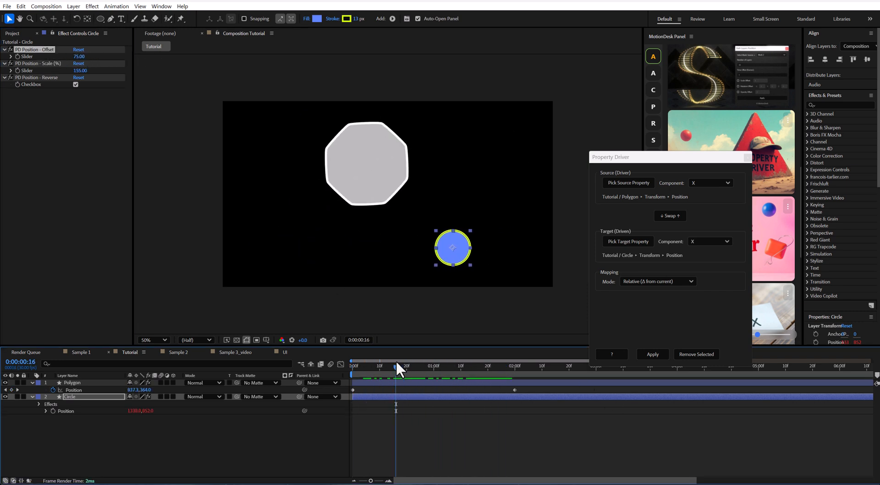
Step: Open the UI precomp from the Sample 1 composition and move the Scroll Button to the top of its track
{"action": "left_click", "coordinate": [87, 350]}
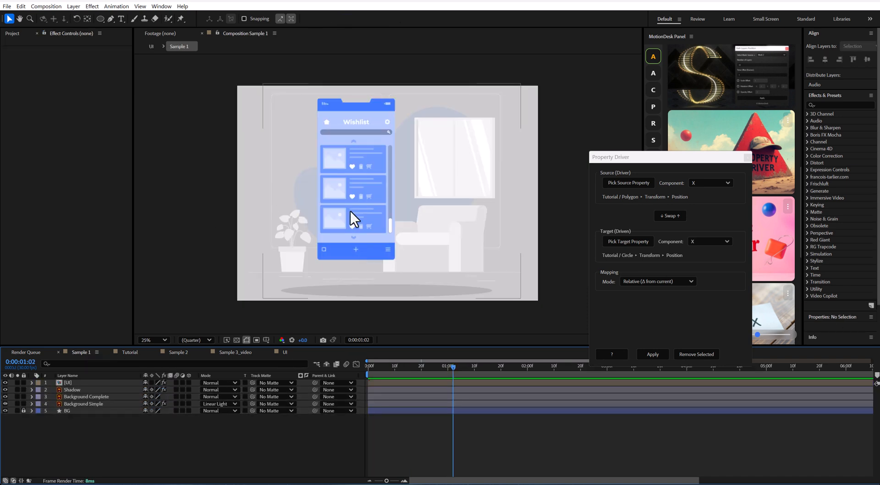
{"action": "left_click_drag", "start_coordinate": [386, 366], "coordinate": [529, 367]}
{"action": "double_click", "coordinate": [375, 185]}
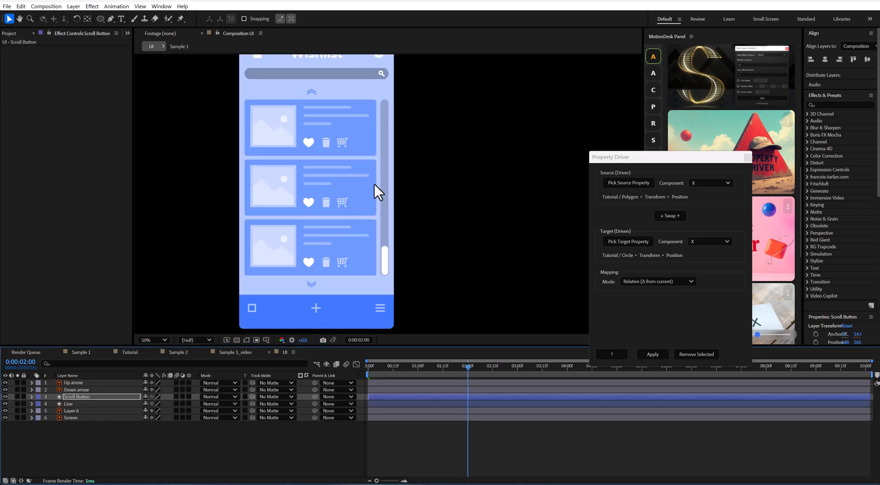
{"action": "scroll", "coordinate": [436, 183], "scroll_direction": "down", "scroll_amount": 1}
{"action": "left_click_drag", "start_coordinate": [389, 231], "coordinate": [387, 161]}
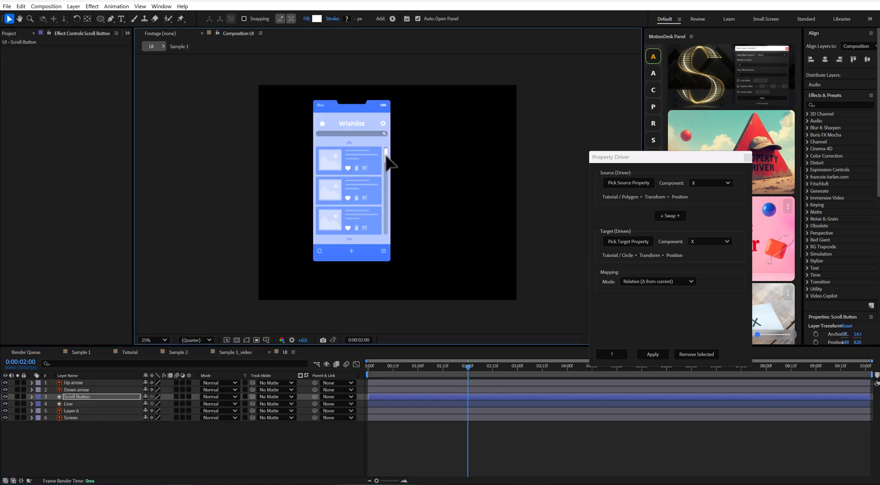
Step: Duplicate the wishlist cards layer, Layer 6, and move the copy directly below the original cards
{"action": "scroll", "coordinate": [394, 177], "scroll_direction": "up", "scroll_amount": 1}
{"action": "left_click_drag", "start_coordinate": [330, 166], "coordinate": [379, 222]}
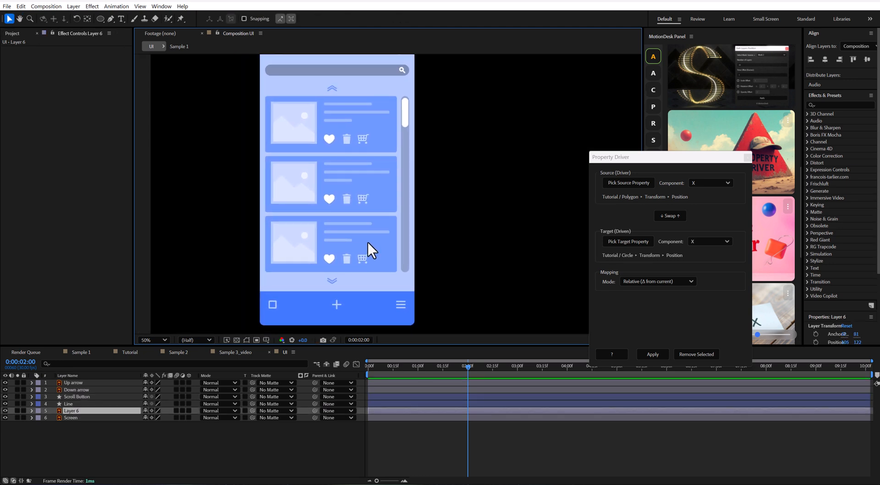
{"action": "key", "text": "ctrl+d"}
{"action": "scroll", "coordinate": [363, 167], "scroll_direction": "down", "scroll_amount": 1}
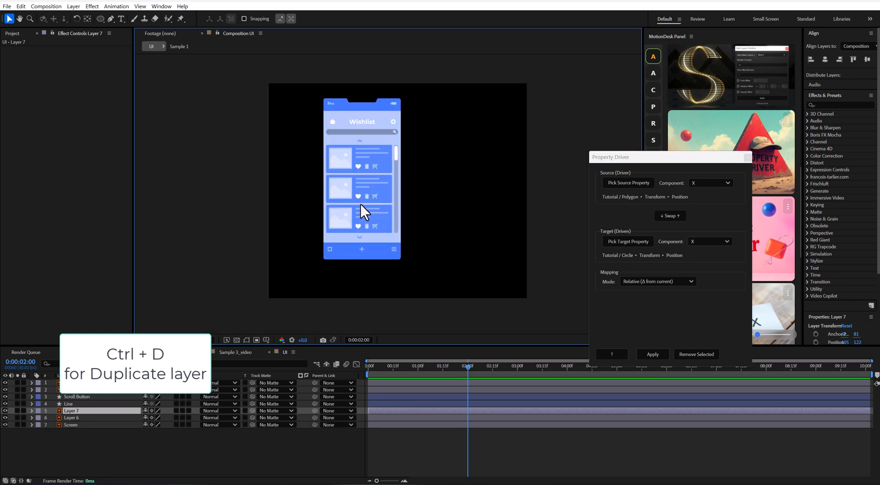
{"action": "left_click_drag", "start_coordinate": [364, 167], "coordinate": [367, 253]}
Step: Pre-compose Layer 6 and Layer 7 together and hide the resulting precomp layer
{"action": "left_click", "coordinate": [70, 418], "text": "ctrl"}
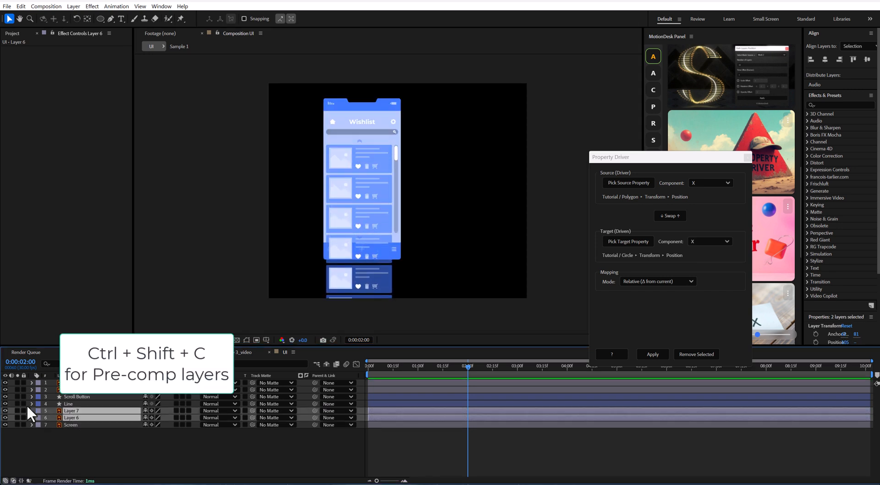
{"action": "key", "text": "ctrl+shift+c"}
{"action": "left_click", "coordinate": [481, 303]}
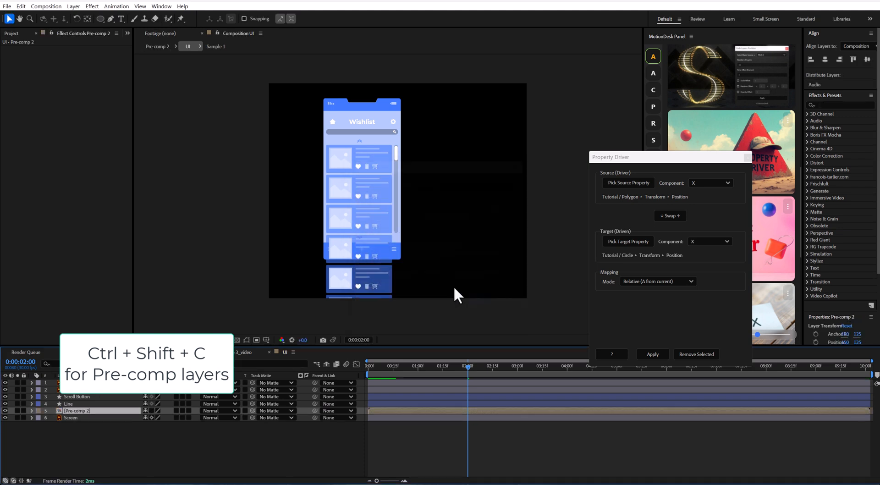
{"action": "mouse_move", "coordinate": [359, 226]}
{"action": "left_mouse_down"}
{"action": "mouse_move", "coordinate": [363, 128]}
{"action": "mouse_move", "coordinate": [362, 228]}
{"action": "left_mouse_up"}
{"action": "left_click", "coordinate": [153, 340]}
{"action": "left_click", "coordinate": [167, 198]}
{"action": "left_click", "coordinate": [6, 410]}
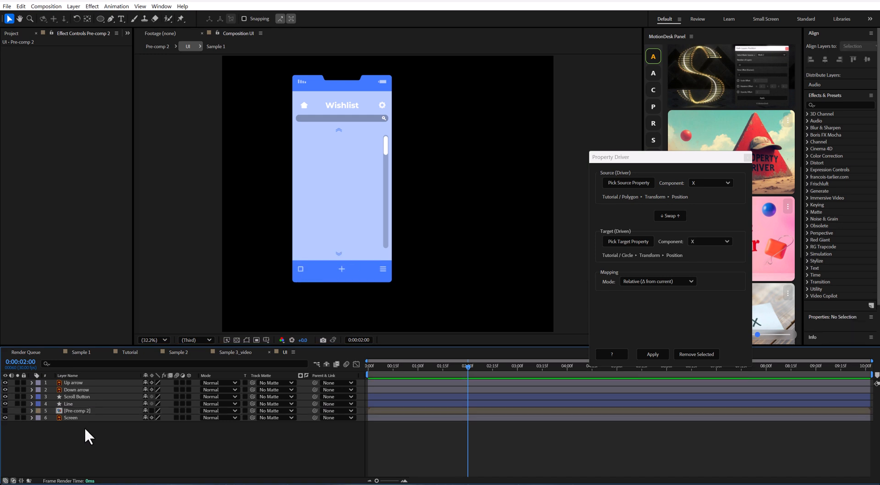
Step: Draw a pink rectangle without a stroke over the phone's list area between the search bar and the bottom bar
{"action": "left_click_drag", "start_coordinate": [100, 18], "coordinate": [134, 26]}
{"action": "left_click_drag", "start_coordinate": [296, 136], "coordinate": [382, 250]}
{"action": "left_click", "coordinate": [267, 20]}
{"action": "left_click", "coordinate": [396, 221]}
{"action": "left_click", "coordinate": [449, 266]}
{"action": "left_click", "coordinate": [247, 20]}
{"action": "left_click", "coordinate": [462, 195]}
{"action": "left_click", "coordinate": [523, 193]}
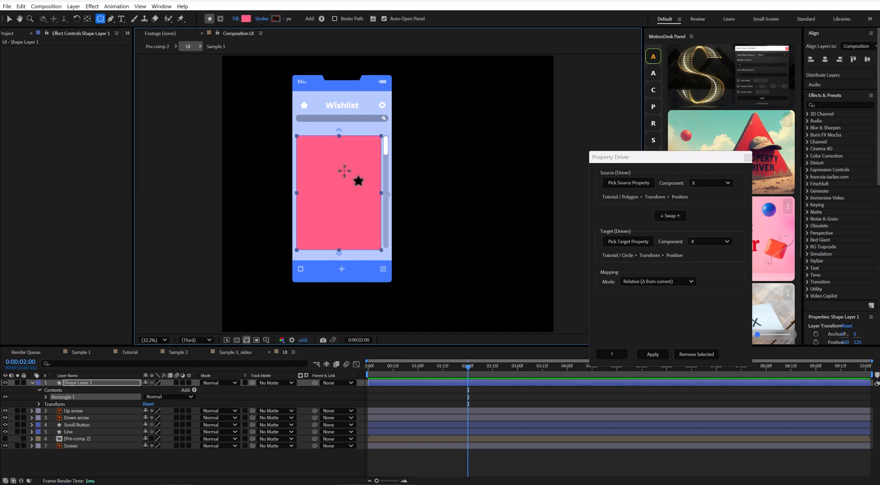
Step: Rename the rectangle layer to Matte and place it directly above the cards precomp
{"action": "type", "text": "Matte"}
{"action": "key", "text": "Return"}
{"action": "left_click_drag", "start_coordinate": [79, 382], "coordinate": [98, 437]}
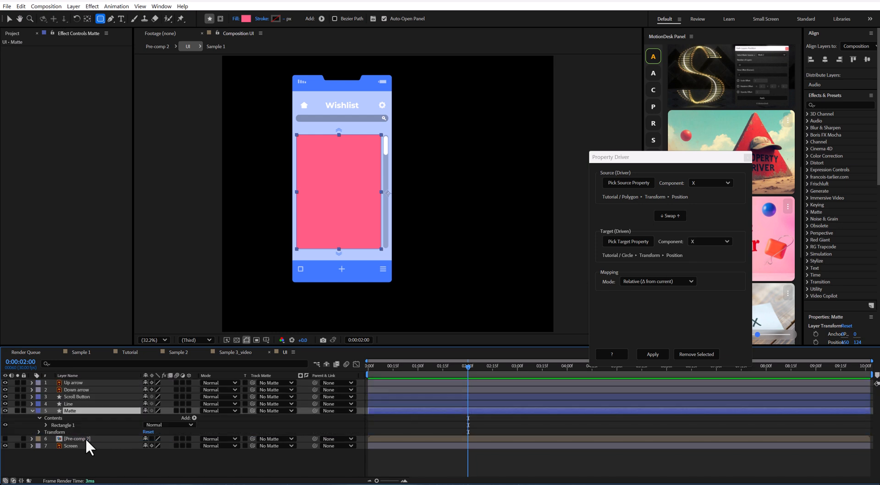
Step: Show the cards precomp again and assign the Matte layer as its track matte
{"action": "left_click", "coordinate": [86, 439]}
{"action": "left_click", "coordinate": [5, 438]}
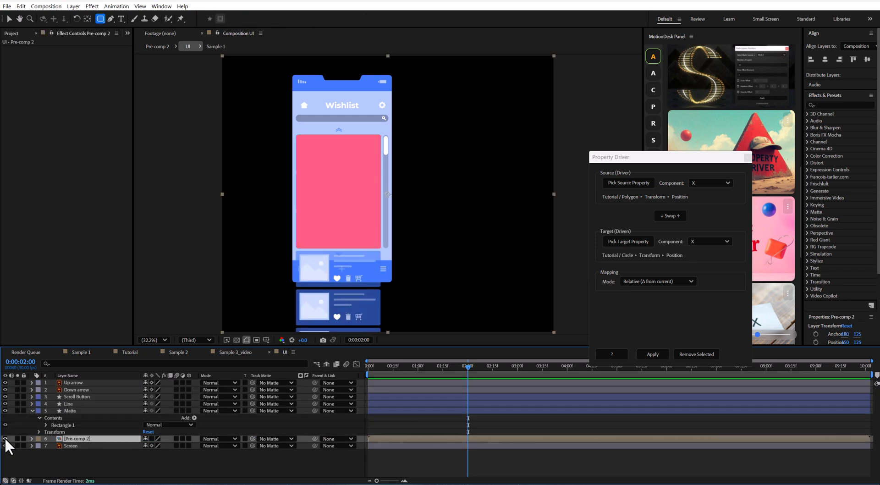
{"action": "left_click_drag", "start_coordinate": [253, 438], "coordinate": [65, 410]}
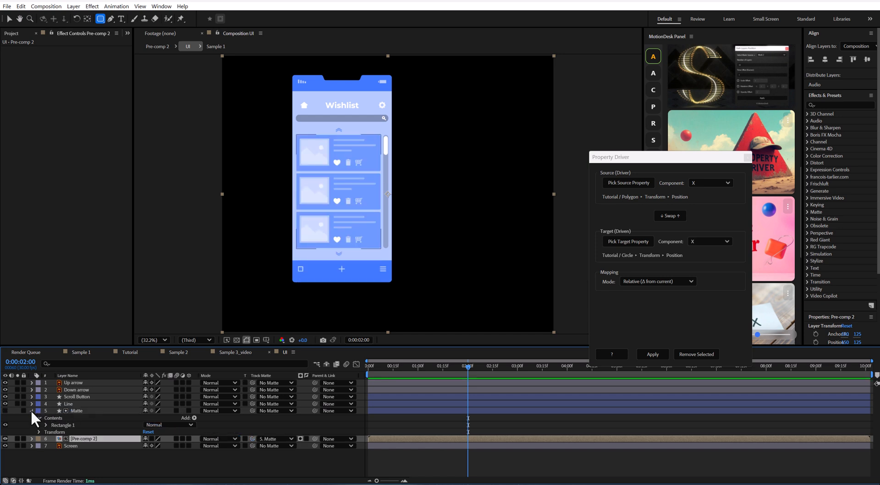
Step: Collapse the Matte layer, then separate the Scroll Button layer's Position into individual X and Y dimensions
{"action": "left_click", "coordinate": [32, 410]}
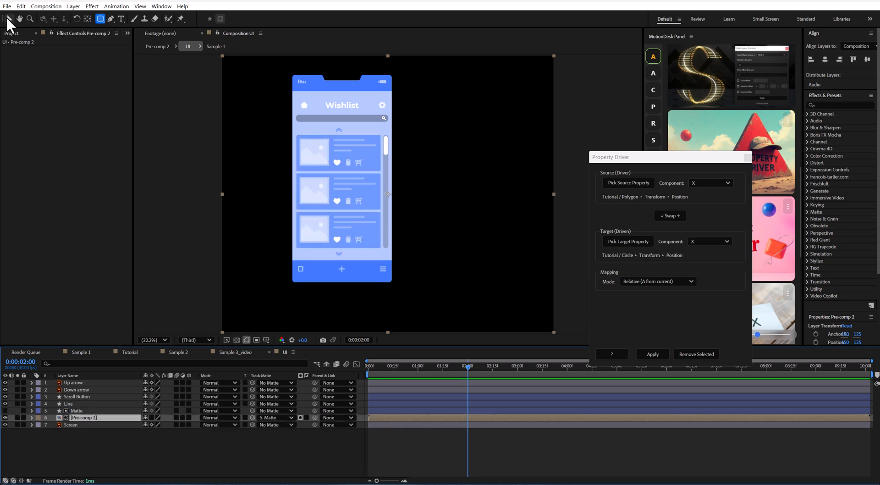
{"action": "left_click", "coordinate": [9, 19]}
{"action": "mouse_move", "coordinate": [349, 179]}
{"action": "left_mouse_down"}
{"action": "mouse_move", "coordinate": [339, 200]}
{"action": "mouse_move", "coordinate": [347, 169]}
{"action": "left_mouse_up"}
{"action": "scroll", "coordinate": [349, 175], "scroll_direction": "up", "scroll_amount": 1}
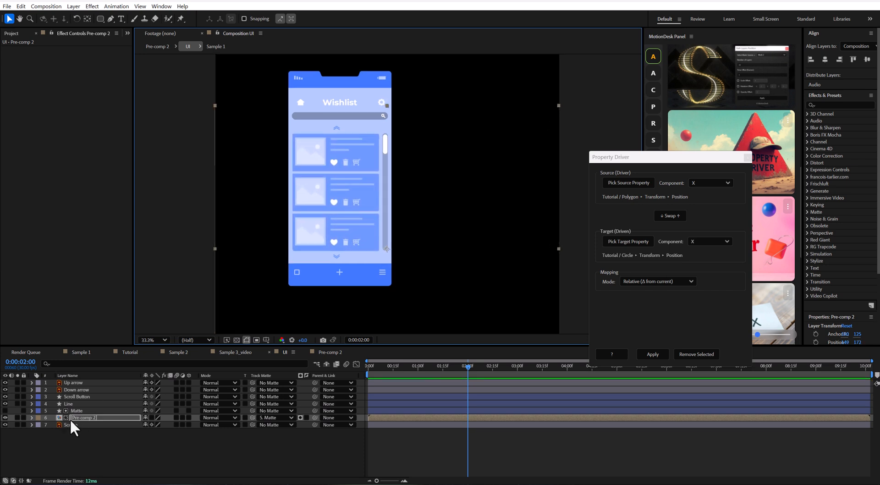
{"action": "left_click", "coordinate": [77, 397]}
{"action": "scroll", "coordinate": [394, 154], "scroll_direction": "up", "scroll_amount": 1}
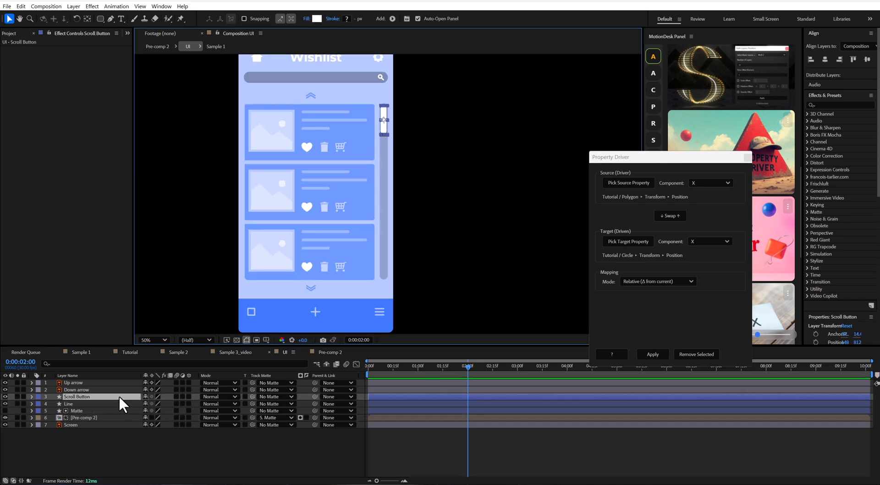
{"action": "key", "text": "p"}
{"action": "right_click", "coordinate": [71, 402]}
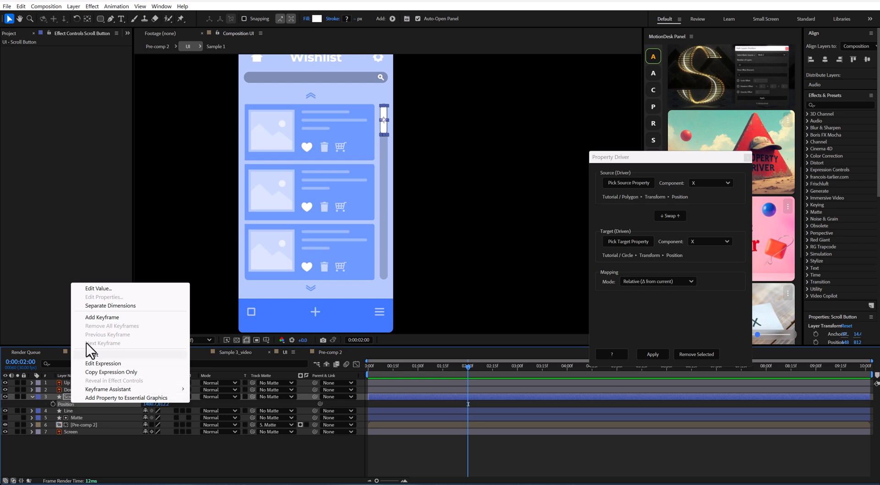
{"action": "left_click", "coordinate": [109, 305]}
Step: Separate the Pre-comp 2 layer's Position into individual X and Y dimensions
{"action": "left_click", "coordinate": [94, 431]}
{"action": "key", "text": "p"}
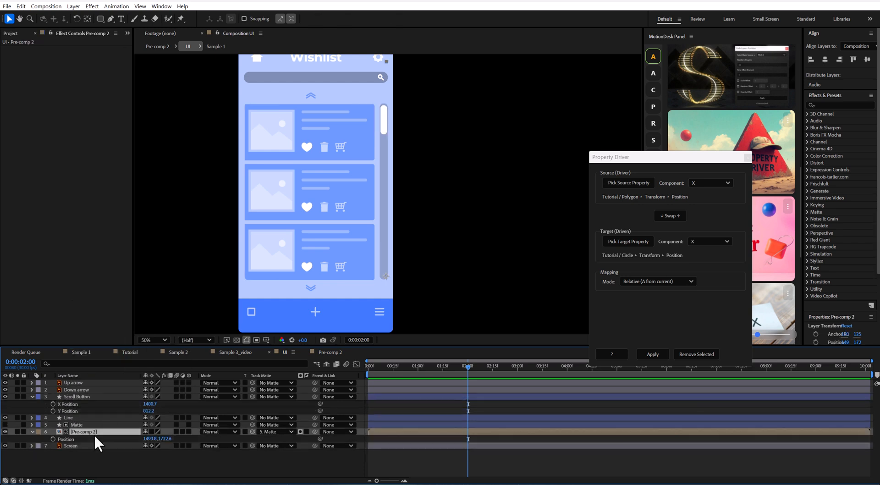
{"action": "right_click", "coordinate": [94, 438]}
{"action": "left_click", "coordinate": [132, 348]}
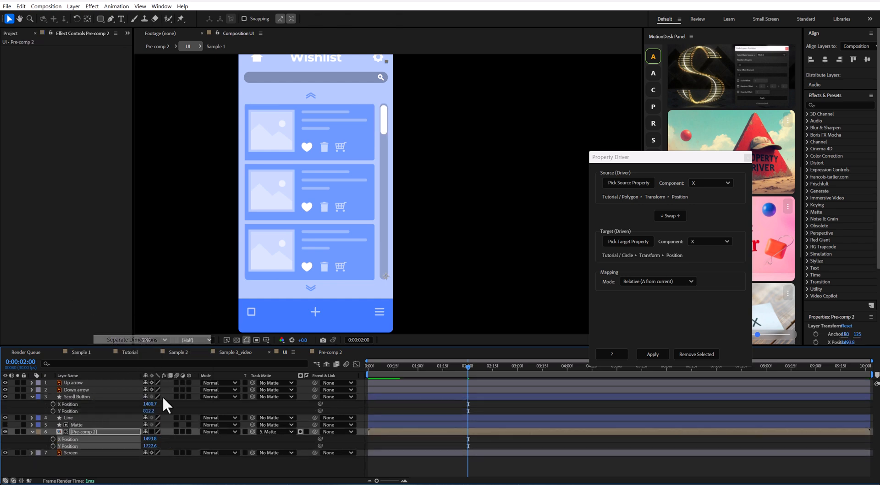
{"action": "left_click", "coordinate": [134, 457]}
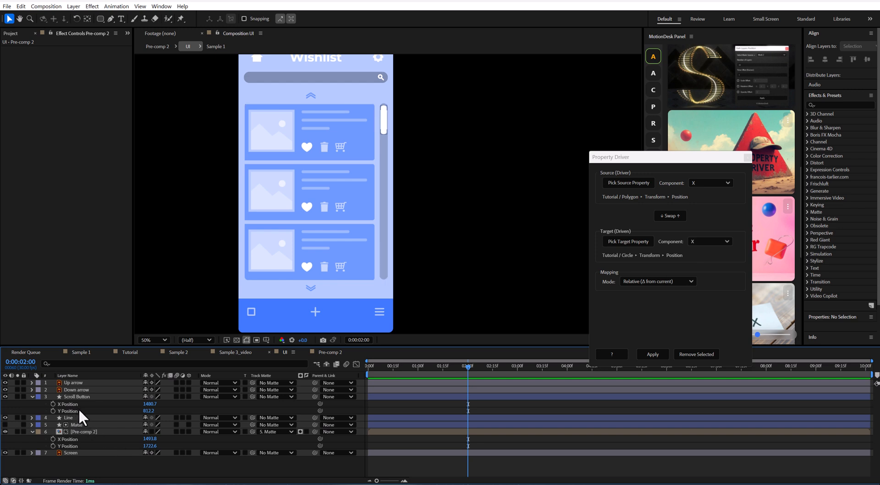
Step: Try changing the Y Position of the Scroll Button and Pre-comp 2 layers, and undo the changes
{"action": "left_click_drag", "start_coordinate": [150, 411], "coordinate": [197, 403]}
{"action": "mouse_move", "coordinate": [150, 445]}
{"action": "left_mouse_down"}
{"action": "mouse_move", "coordinate": [6, 442]}
{"action": "mouse_move", "coordinate": [135, 443]}
{"action": "left_mouse_up"}
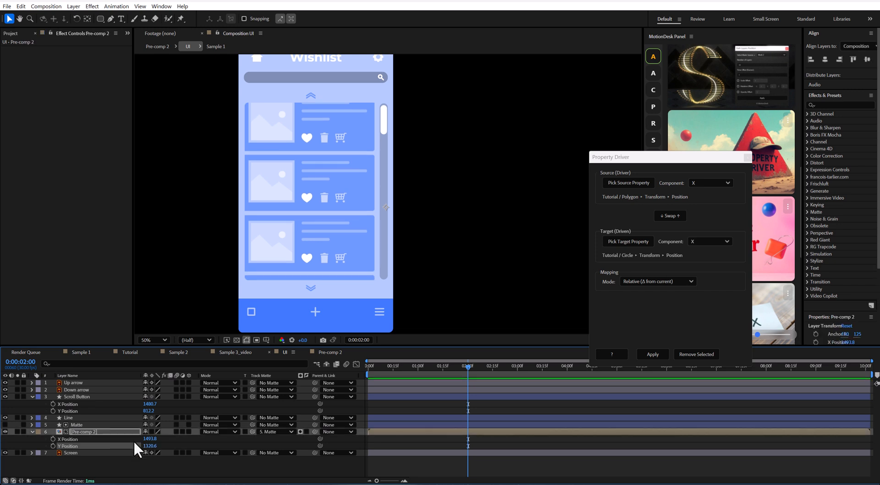
{"action": "key", "text": "ctrl+z"}
Step: Link the Scroll Button's Y Position as source to Pre-comp 2's Y Position as target with Property Driver in Relative mode
{"action": "left_click", "coordinate": [80, 411]}
{"action": "left_click", "coordinate": [642, 181]}
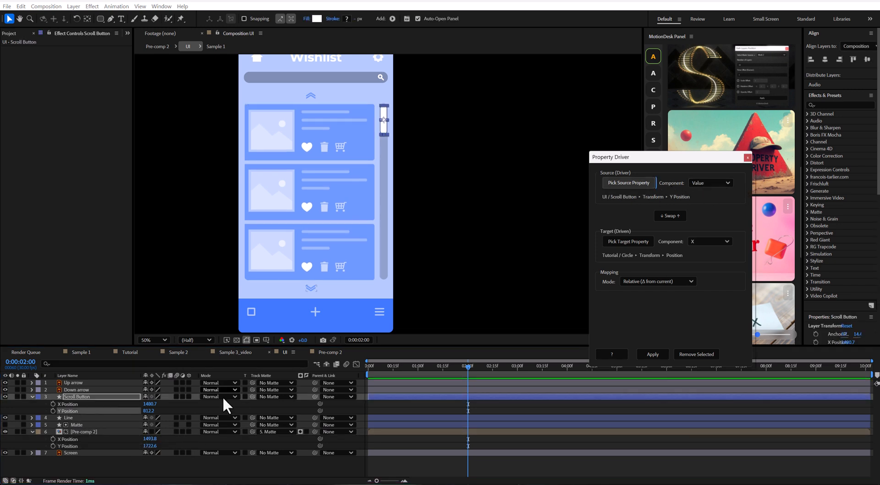
{"action": "left_click", "coordinate": [75, 445]}
{"action": "left_click", "coordinate": [629, 242]}
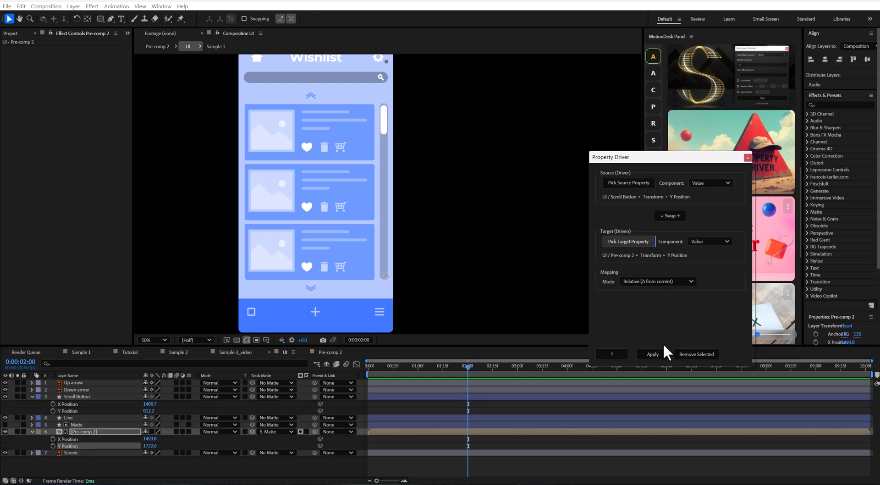
{"action": "left_click", "coordinate": [654, 354]}
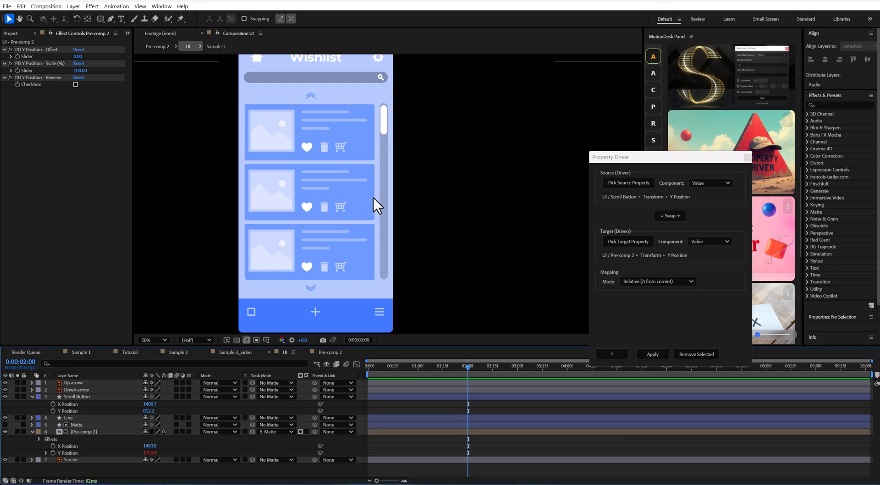
Step: Test the link by moving the scroll button down, undo the move, and enable Reverse for Pre-comp 2's driven Y Position
{"action": "left_click_drag", "start_coordinate": [384, 120], "coordinate": [391, 138]}
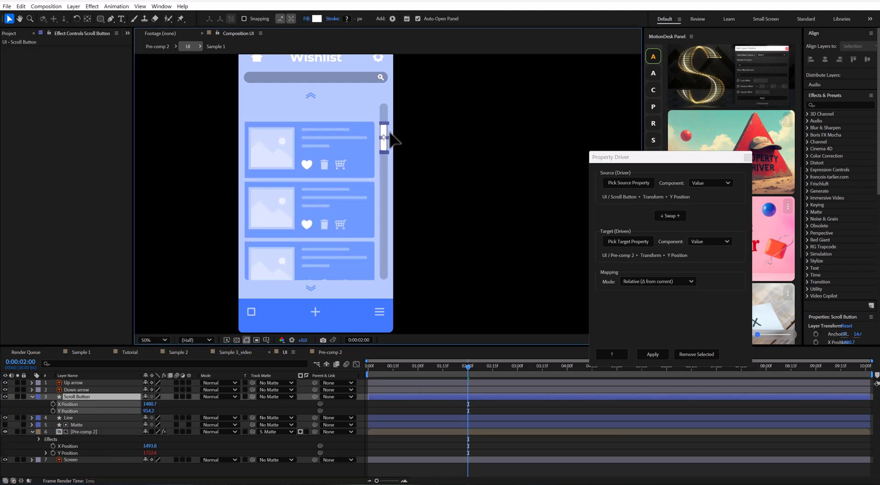
{"action": "key", "text": "ctrl+z"}
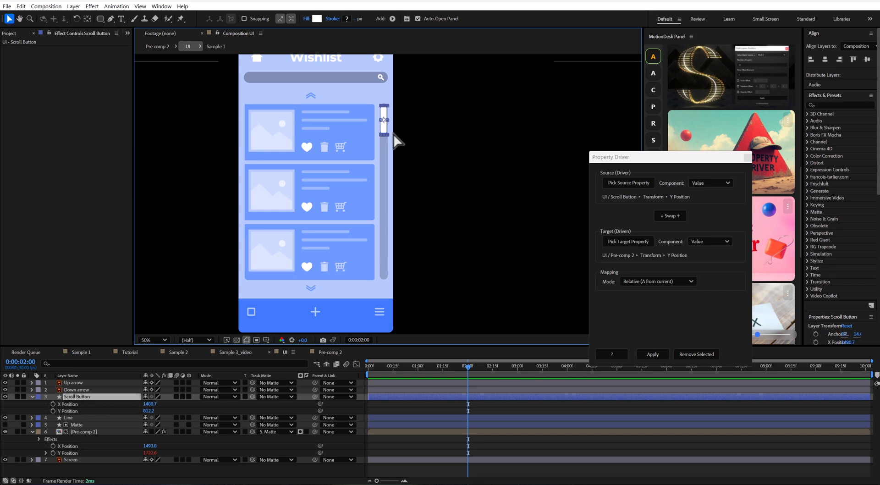
{"action": "left_click", "coordinate": [100, 432]}
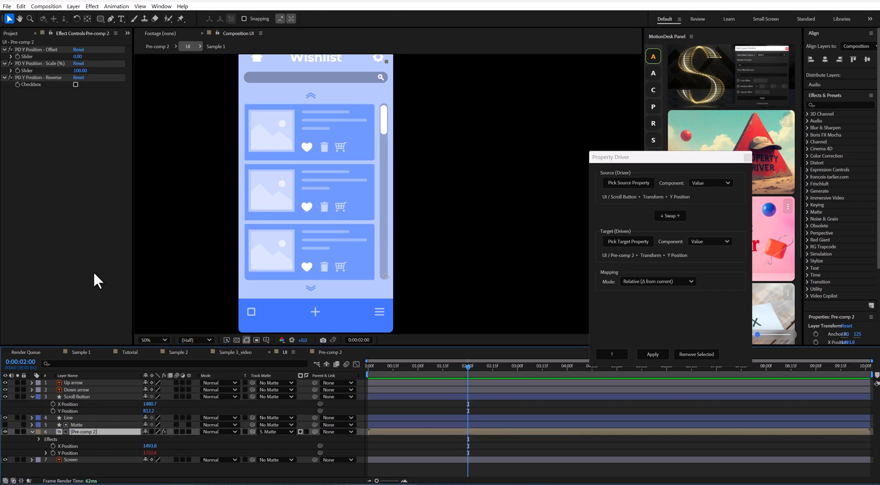
{"action": "left_click", "coordinate": [76, 84]}
Step: Move the scroll button to the bottom end of its track and set Pre-comp 2's Y Position Scale (%) slider to 128
{"action": "left_click_drag", "start_coordinate": [384, 131], "coordinate": [387, 269]}
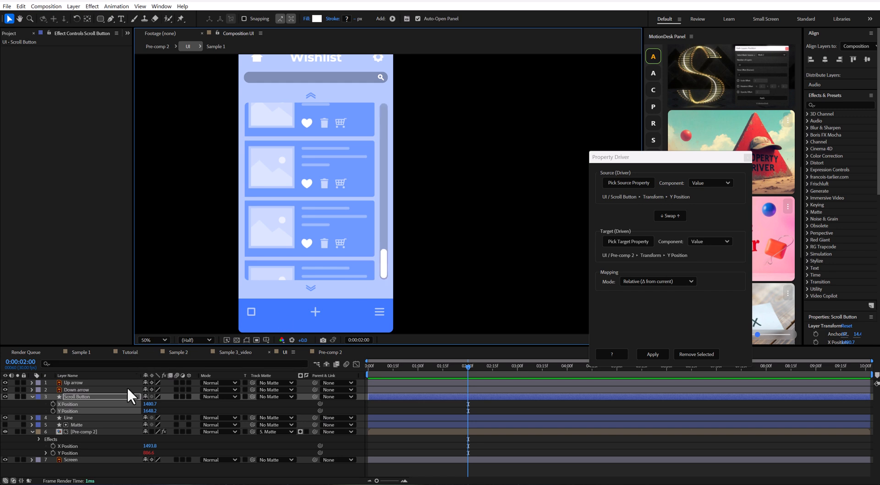
{"action": "left_click", "coordinate": [96, 433]}
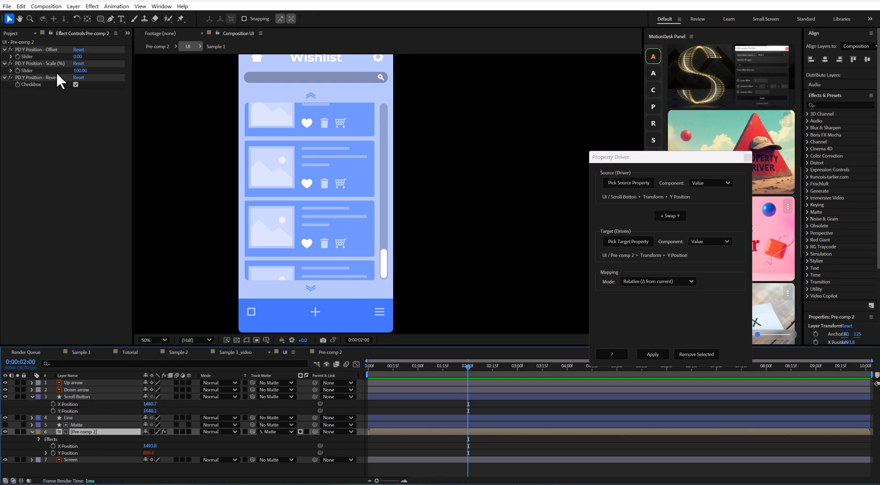
{"action": "left_click", "coordinate": [40, 63]}
{"action": "left_click_drag", "start_coordinate": [81, 72], "coordinate": [97, 76]}
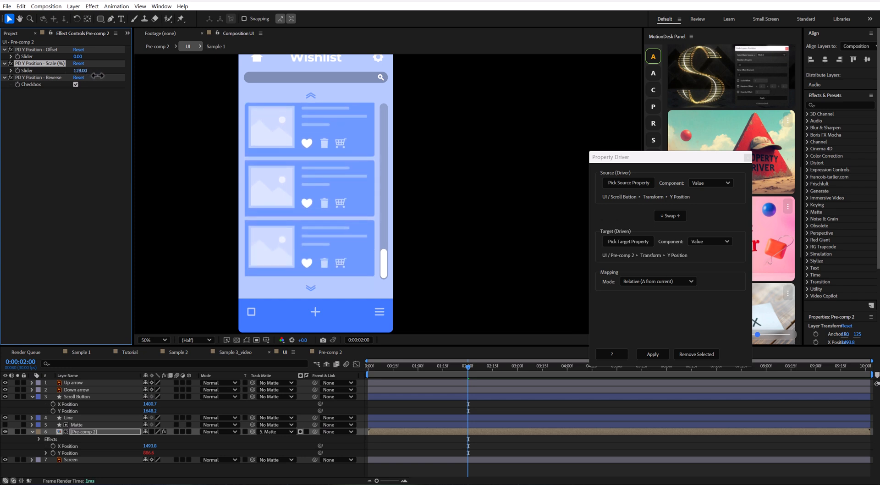
Step: Try sliding the scroll button up along its track, and undo the move
{"action": "left_click", "coordinate": [84, 396]}
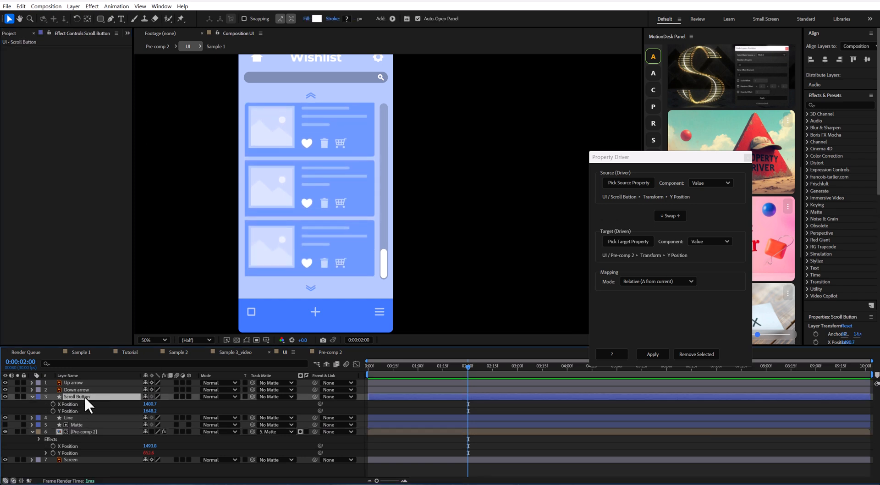
{"action": "left_click_drag", "start_coordinate": [387, 270], "coordinate": [379, 186]}
{"action": "left_click_drag", "start_coordinate": [388, 259], "coordinate": [393, 183]}
{"action": "key", "text": "ctrl+z"}
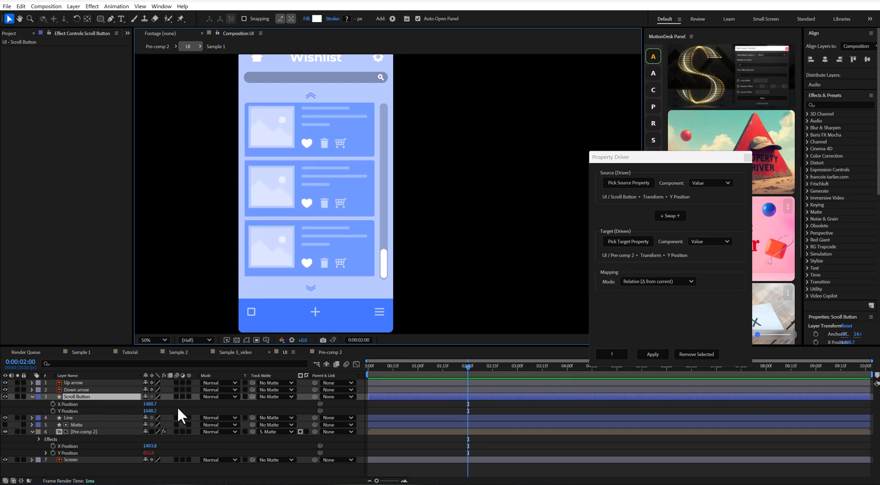
Step: Lock the Scroll Button's X Position with the expression 1480
{"action": "left_click", "coordinate": [100, 408]}
{"action": "left_click", "coordinate": [53, 403], "text": "alt"}
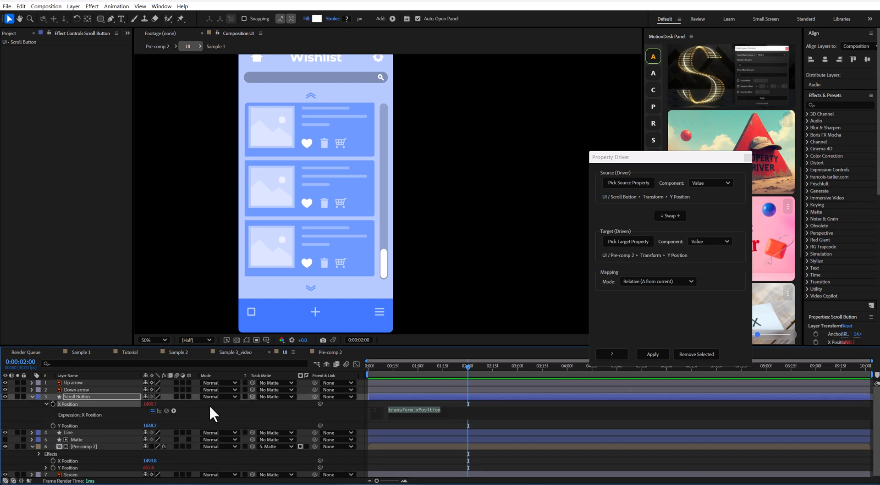
{"action": "type", "text": "1480"}
{"action": "key", "text": "KP_Enter"}
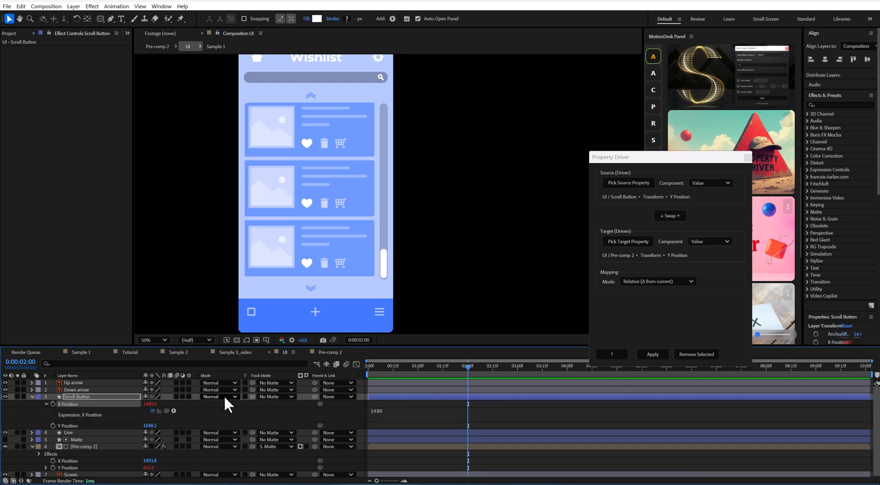
Step: Nudge the scroll button to Y 1646.2 and limit its Y Position with the expression clamp(value,812,1646)
{"action": "mouse_move", "coordinate": [384, 264]}
{"action": "left_mouse_down"}
{"action": "mouse_move", "coordinate": [432, 257]}
{"action": "mouse_move", "coordinate": [385, 239]}
{"action": "mouse_move", "coordinate": [442, 174]}
{"action": "mouse_move", "coordinate": [459, 189]}
{"action": "mouse_move", "coordinate": [402, 141]}
{"action": "mouse_move", "coordinate": [387, 161]}
{"action": "mouse_move", "coordinate": [395, 286]}
{"action": "mouse_move", "coordinate": [397, 122]}
{"action": "mouse_move", "coordinate": [385, 264]}
{"action": "left_mouse_up"}
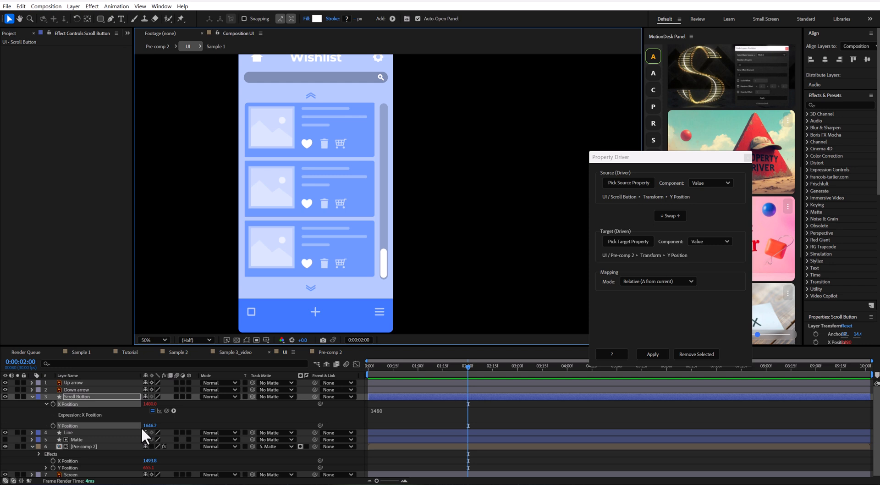
{"action": "left_click", "coordinate": [53, 425], "text": "alt"}
{"action": "type", "text": "c"}
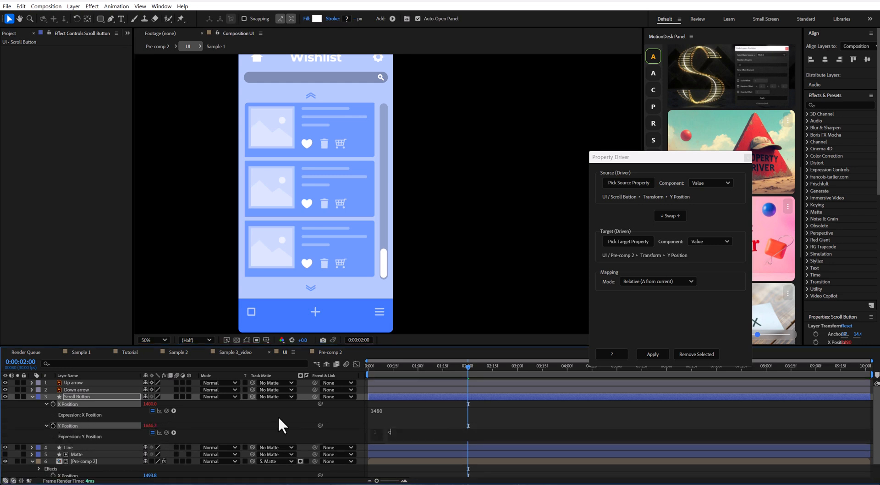
{"action": "type", "text": "lamp(value)"}
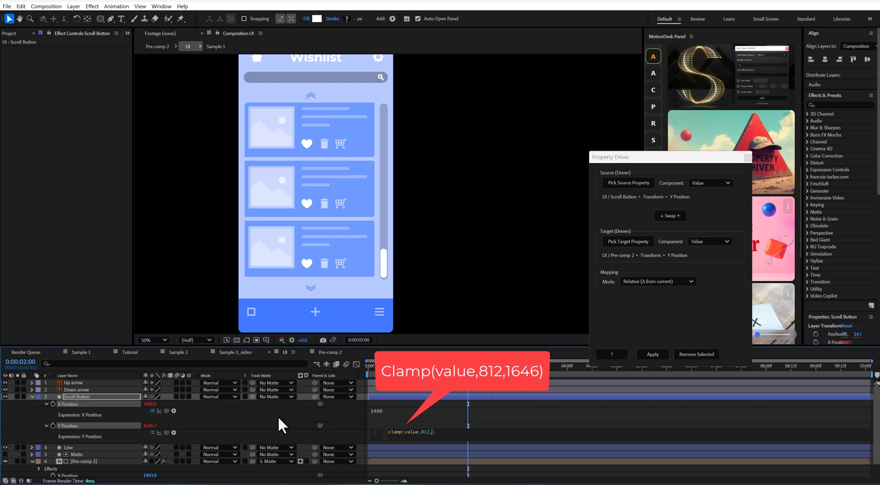
{"action": "type", "text": ",812,1646"}
{"action": "left_click", "coordinate": [278, 417]}
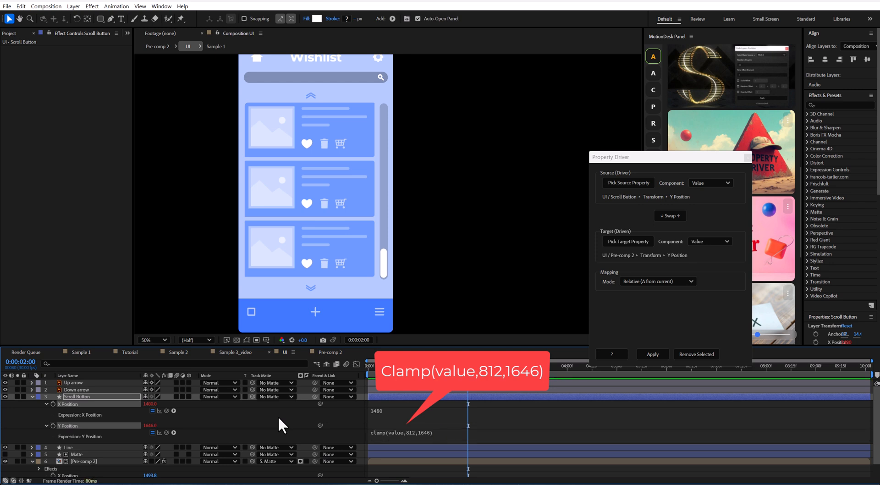
Step: Move the scroll button up to about the middle of its track, and collapse the Scroll Button and Pre-comp 2 layers
{"action": "left_click_drag", "start_coordinate": [413, 271], "coordinate": [431, 187]}
{"action": "left_click", "coordinate": [32, 397]}
{"action": "left_click", "coordinate": [33, 417]}
{"action": "left_click", "coordinate": [224, 443]}
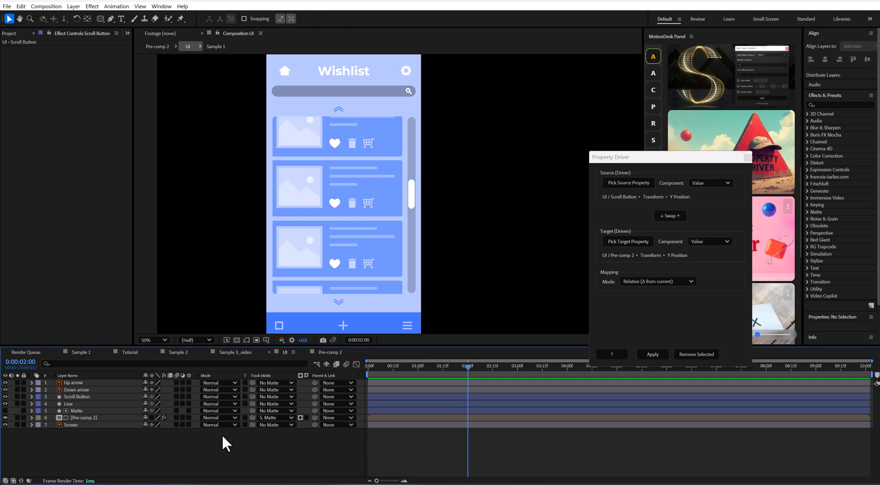
Step: Switch to the Sample 2 composition and reveal the Position property of the Items layer
{"action": "left_click", "coordinate": [183, 352]}
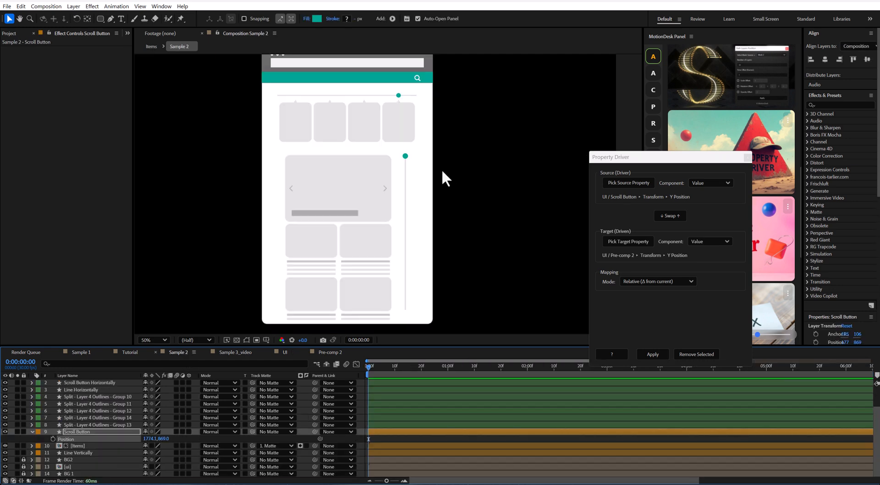
{"action": "scroll", "coordinate": [387, 194], "scroll_direction": "down", "scroll_amount": 2}
{"action": "left_click_drag", "start_coordinate": [377, 206], "coordinate": [433, 222]}
{"action": "scroll", "coordinate": [401, 206], "scroll_direction": "up", "scroll_amount": 2}
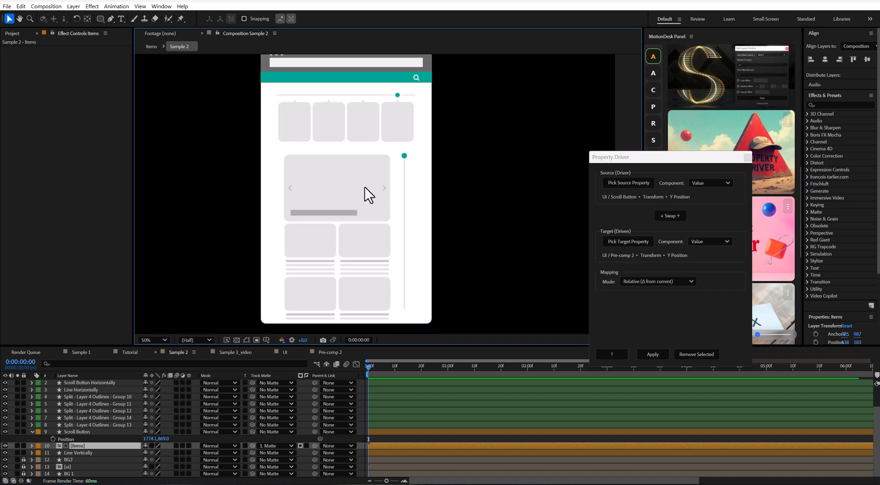
{"action": "key", "text": "p"}
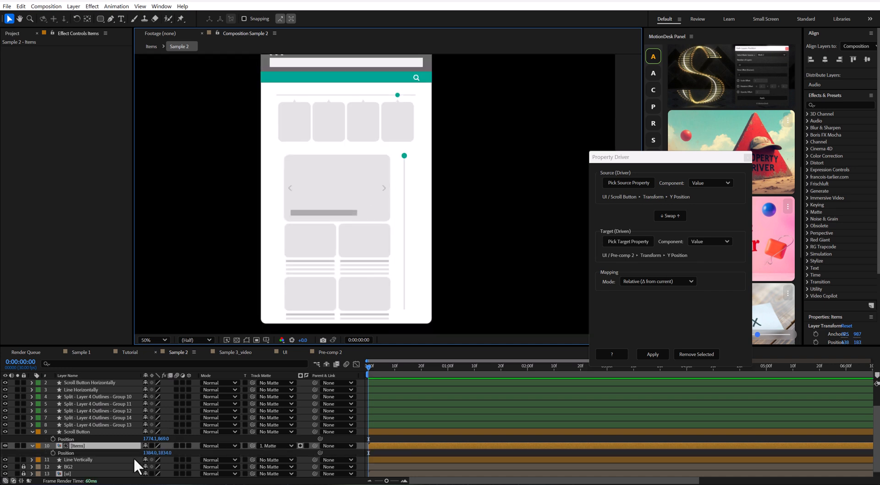
Step: Set the vertical Scroll Button's Position as the Property Driver source, using the Y component
{"action": "left_click", "coordinate": [404, 156]}
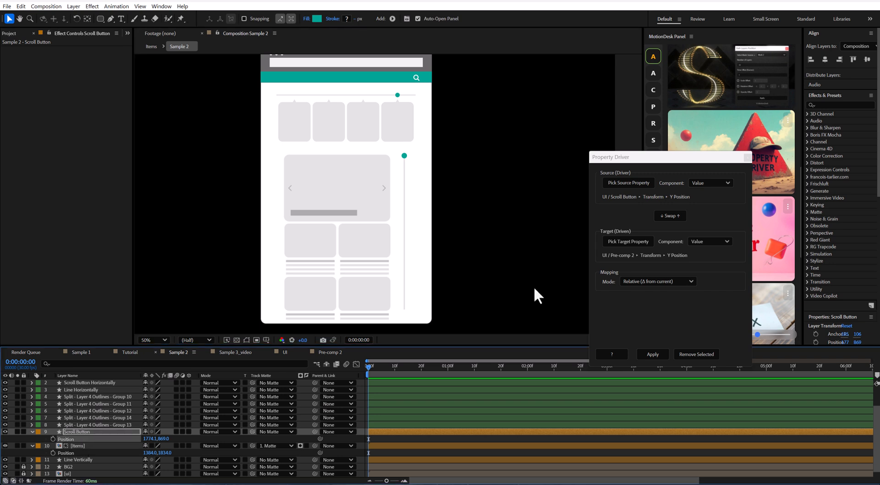
{"action": "left_click", "coordinate": [624, 184]}
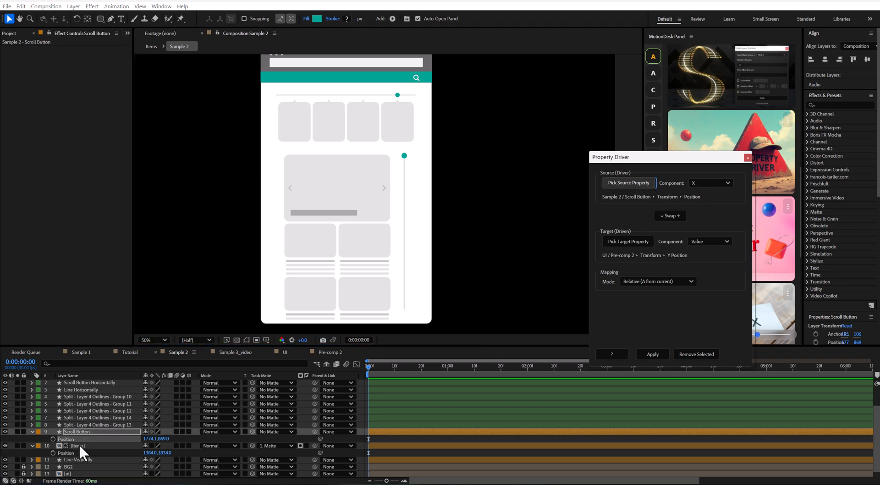
{"action": "left_click", "coordinate": [117, 446]}
{"action": "left_click", "coordinate": [703, 181]}
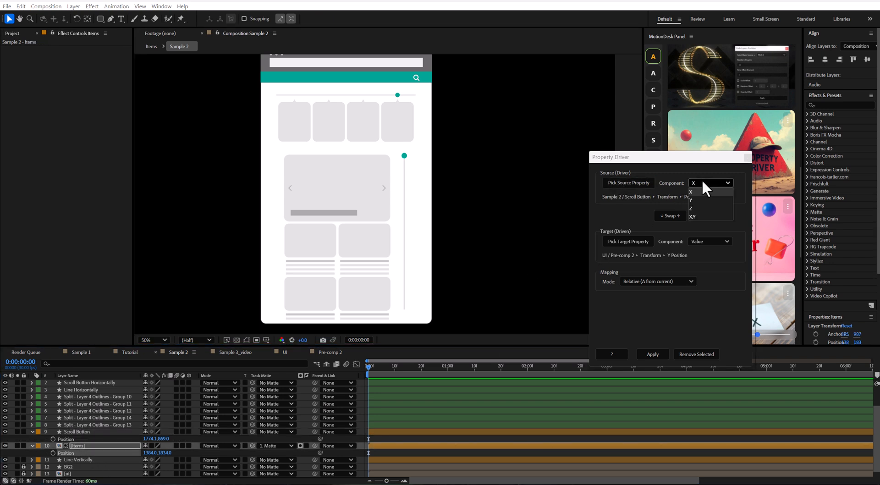
{"action": "left_click", "coordinate": [700, 196]}
Step: Set the Items layer's Position as the target with the Y component, and apply the link in Relative mode
{"action": "left_click", "coordinate": [104, 453]}
{"action": "left_click", "coordinate": [633, 241]}
{"action": "left_click", "coordinate": [713, 241]}
{"action": "left_click", "coordinate": [705, 257]}
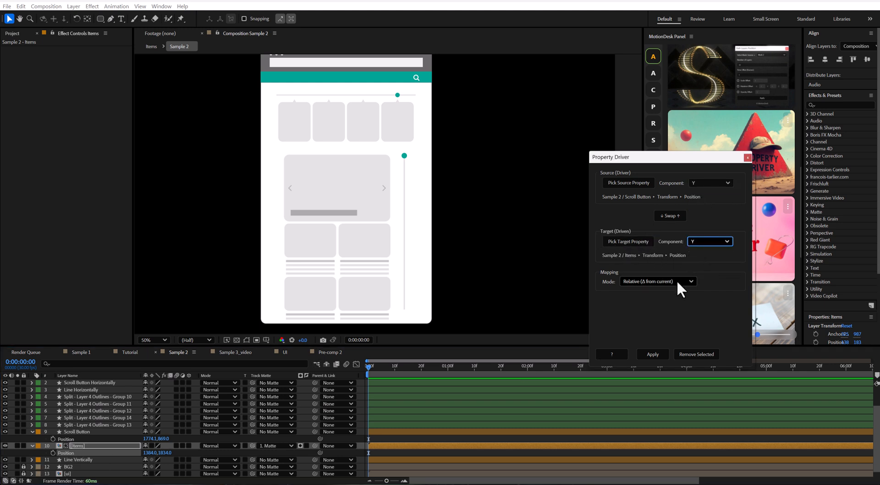
{"action": "left_click", "coordinate": [654, 354]}
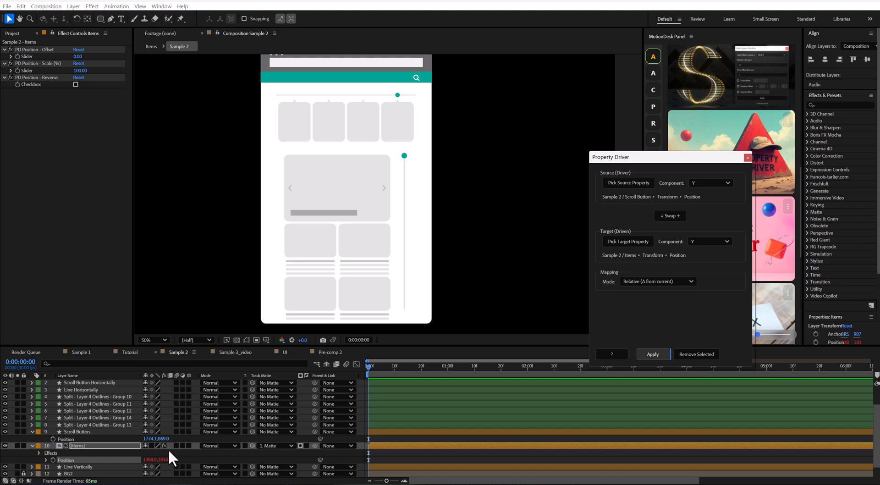
Step: Move the Scroll Button to the lower end of its vertical line, at about Y 1755, and enable Reverse for the Items layer's link
{"action": "left_click", "coordinate": [92, 432]}
{"action": "left_click_drag", "start_coordinate": [404, 156], "coordinate": [410, 317]}
{"action": "left_click", "coordinate": [93, 446]}
{"action": "left_click", "coordinate": [76, 84]}
{"action": "left_click", "coordinate": [106, 446]}
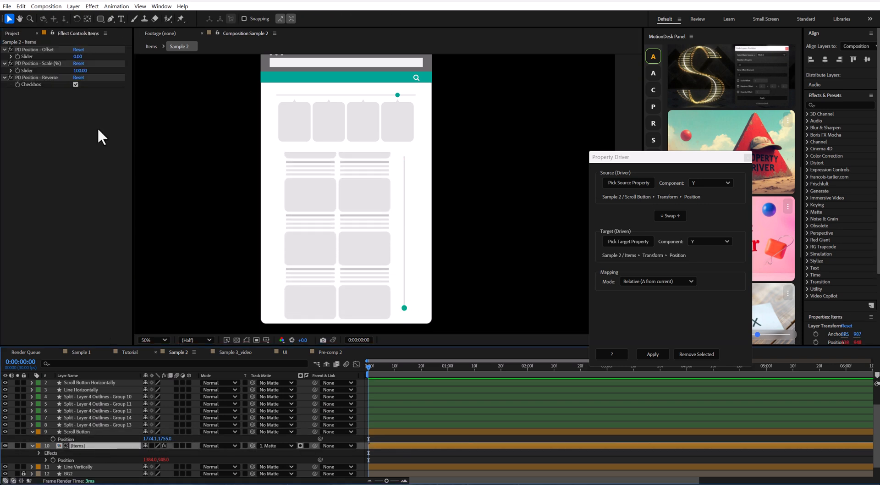
Step: Adjust the Items link's scale to fit the list, and move the Scroll Button to the upper end of its vertical line
{"action": "left_click_drag", "start_coordinate": [79, 71], "coordinate": [93, 77]}
{"action": "left_click", "coordinate": [84, 432]}
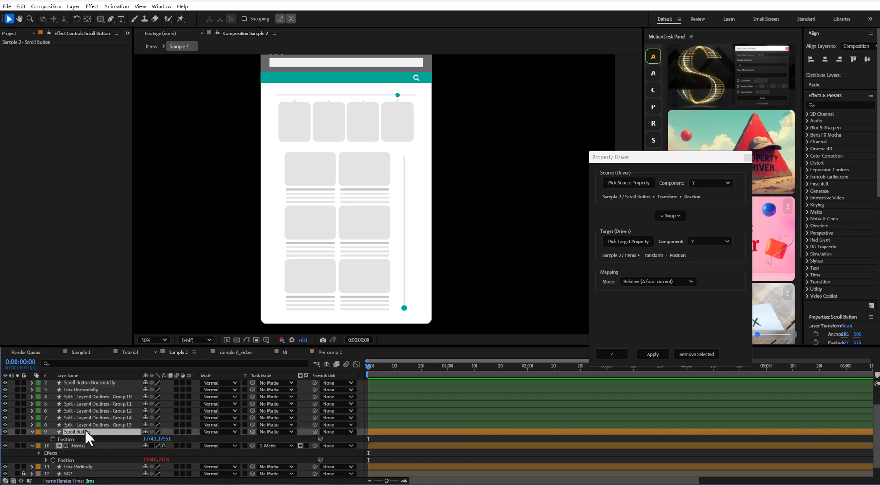
{"action": "left_click_drag", "start_coordinate": [403, 307], "coordinate": [407, 166]}
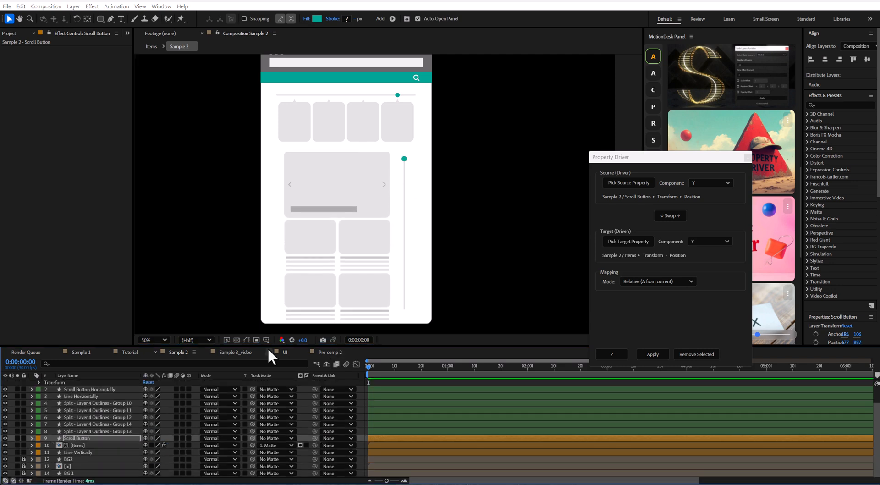
Step: Switch to the Sample 3_video composition, try moving the Current Time Indicator freely, and undo the move
{"action": "left_click", "coordinate": [242, 351]}
{"action": "left_click", "coordinate": [276, 436]}
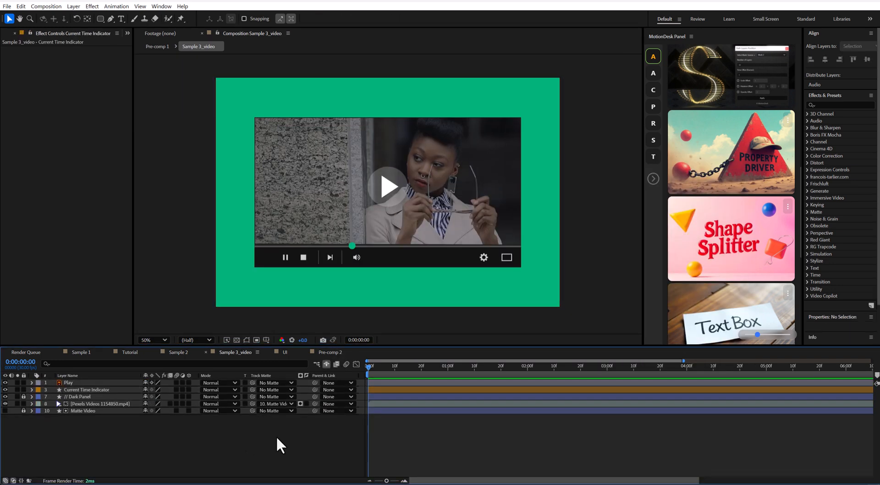
{"action": "left_click_drag", "start_coordinate": [352, 245], "coordinate": [397, 253]}
{"action": "key", "text": "ctrl+z"}
Step: Separate the Current Time Indicator's Position into individual X and Y dimensions
{"action": "left_click", "coordinate": [98, 390]}
{"action": "key", "text": "p"}
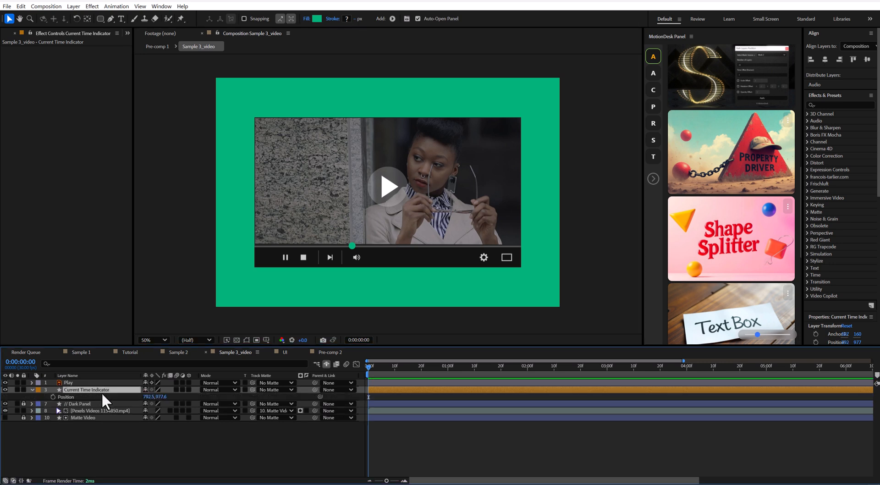
{"action": "right_click", "coordinate": [89, 395]}
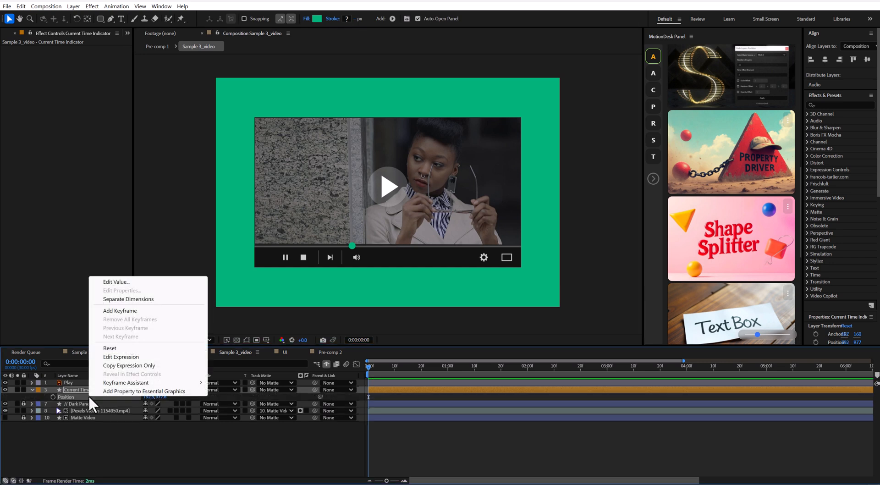
{"action": "left_click", "coordinate": [117, 299]}
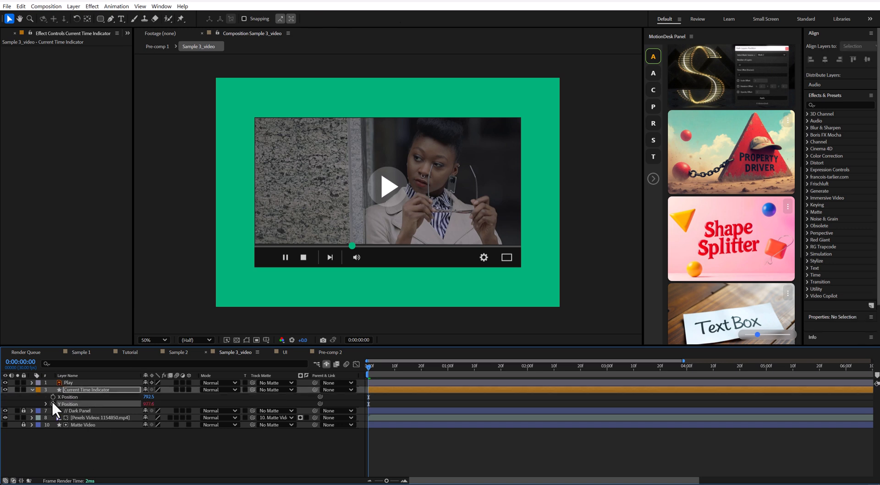
Step: Lock the Current Time Indicator's Y Position with the expression 977.5, and move the indicator toward the start of the progress line
{"action": "left_click", "coordinate": [52, 403], "text": "alt"}
{"action": "type", "text": "977.5"}
{"action": "key", "text": "KP_Enter"}
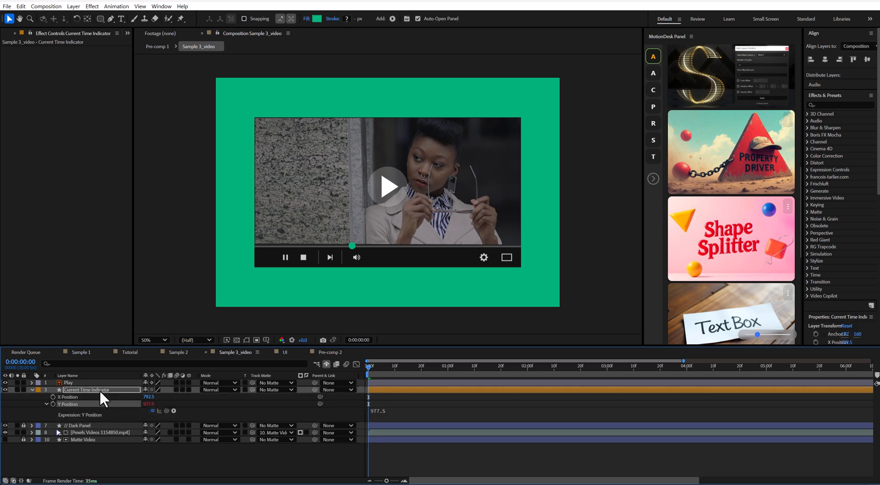
{"action": "left_click", "coordinate": [32, 388]}
{"action": "left_click_drag", "start_coordinate": [352, 247], "coordinate": [280, 280]}
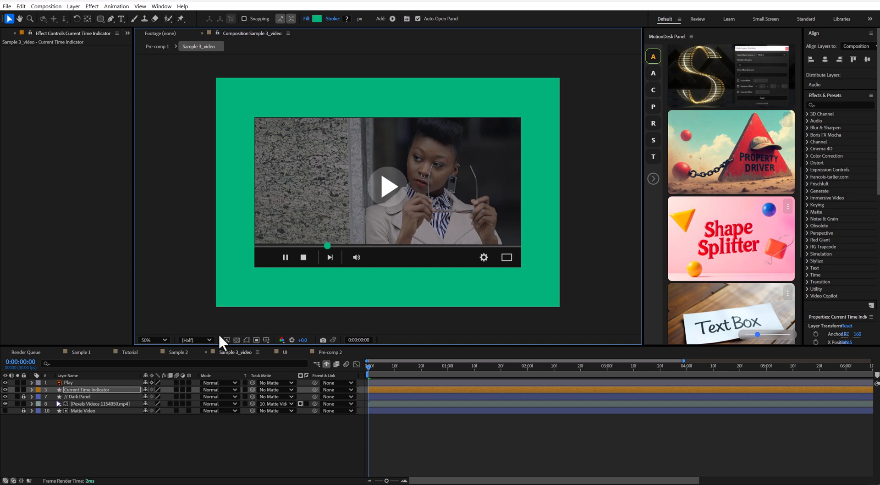
{"action": "left_click", "coordinate": [109, 428]}
Step: Draw a straight line with the Pen tool along the full width of the player's progress bar, using the green 11 px stroke
{"action": "left_click", "coordinate": [110, 19]}
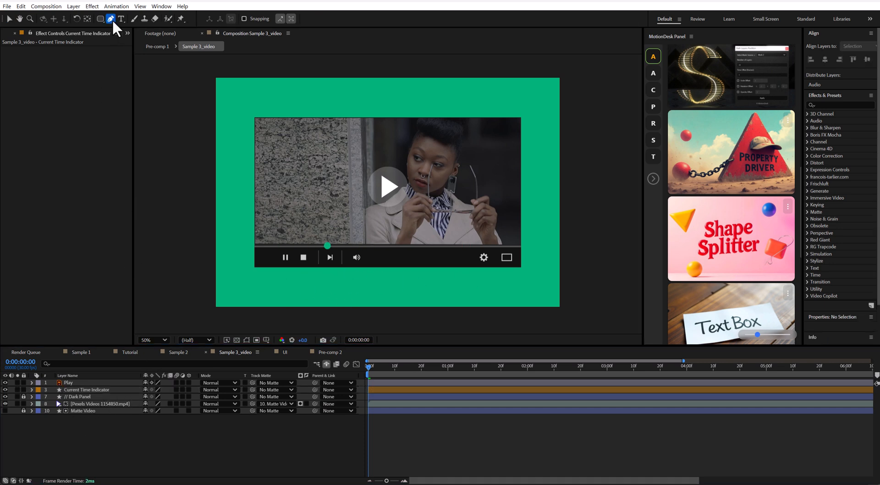
{"action": "left_click", "coordinate": [256, 250]}
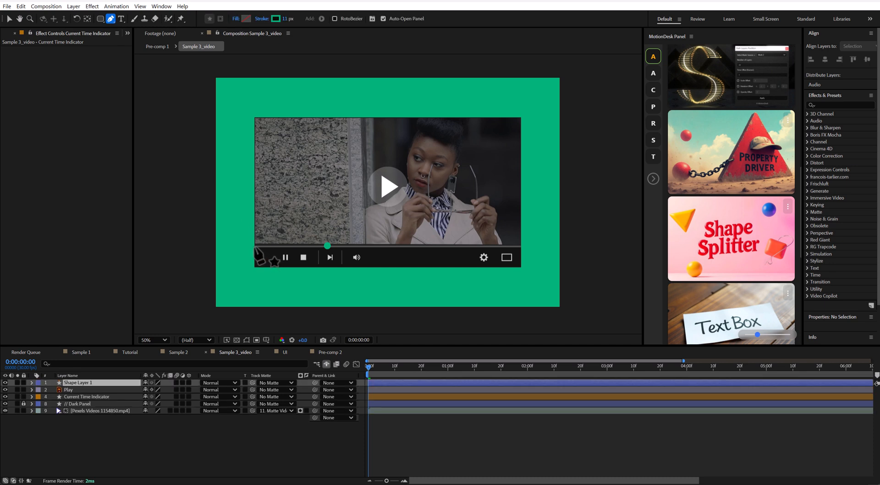
{"action": "left_click", "coordinate": [520, 247]}
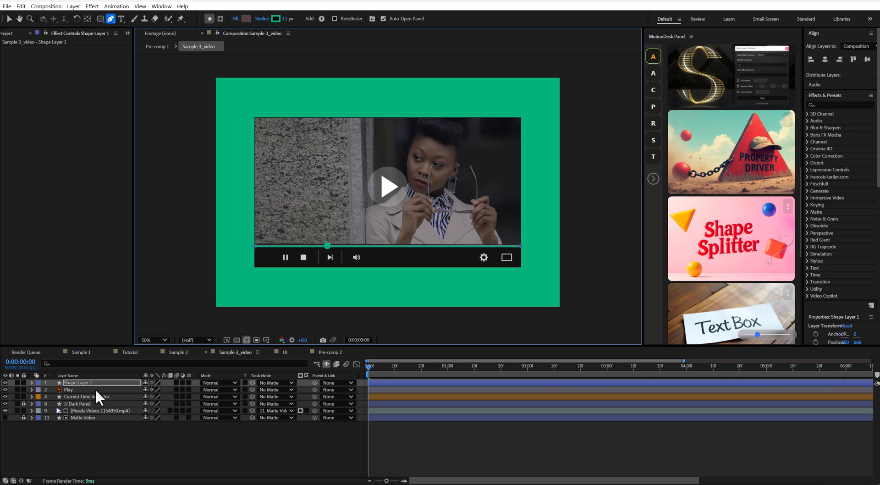
Step: Place the new shape layer below the Dark Panel layer and rename it "Timline"
{"action": "left_click_drag", "start_coordinate": [94, 383], "coordinate": [102, 406]}
{"action": "key", "text": "Return"}
{"action": "type", "text": "Timline"}
{"action": "key", "text": "Return"}
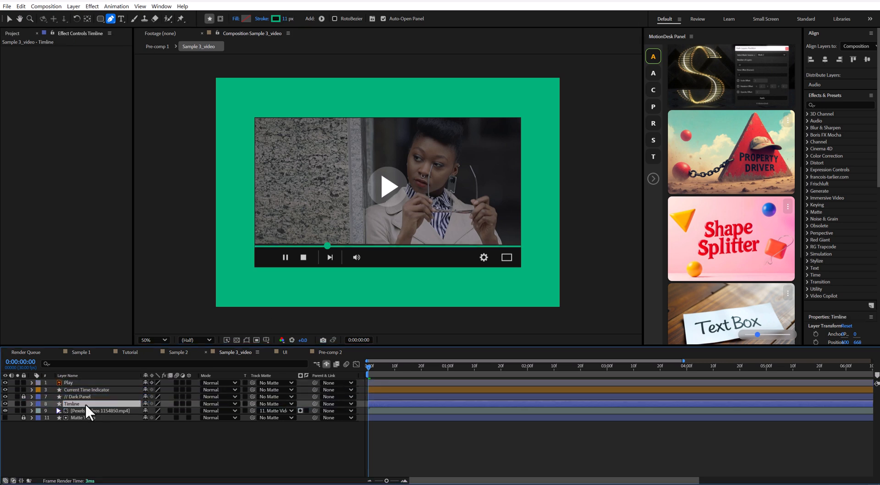
Step: Add Trim Paths to the Timline layer and set its End value to 0%
{"action": "left_click", "coordinate": [31, 403]}
{"action": "left_click", "coordinate": [194, 411]}
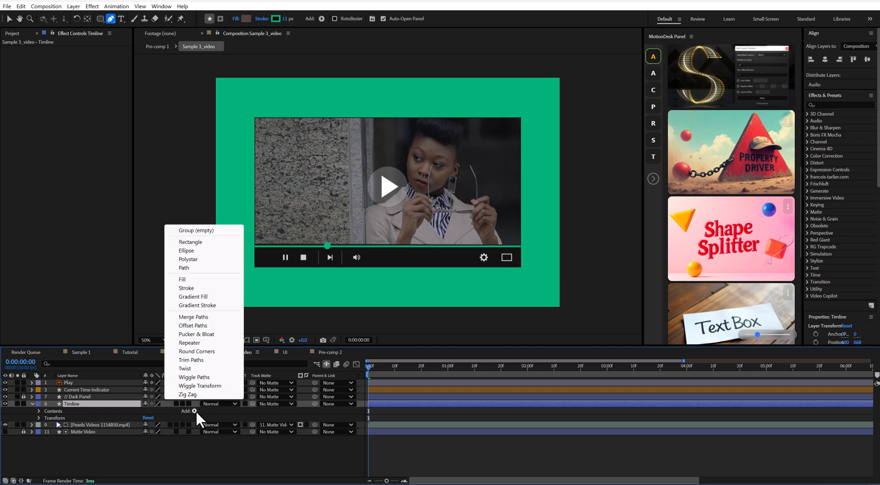
{"action": "left_click", "coordinate": [194, 361]}
{"action": "left_click", "coordinate": [46, 425]}
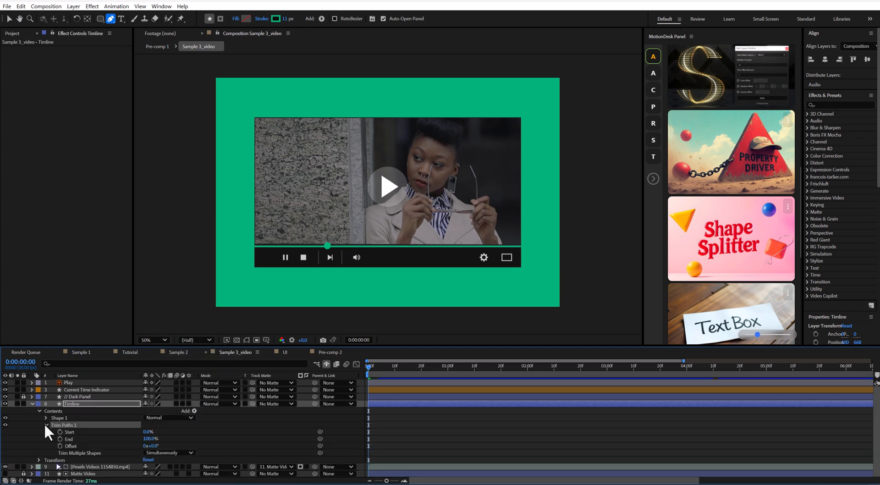
{"action": "mouse_move", "coordinate": [153, 439]}
{"action": "left_mouse_down"}
{"action": "mouse_move", "coordinate": [116, 438]}
{"action": "mouse_move", "coordinate": [150, 439]}
{"action": "left_mouse_up"}
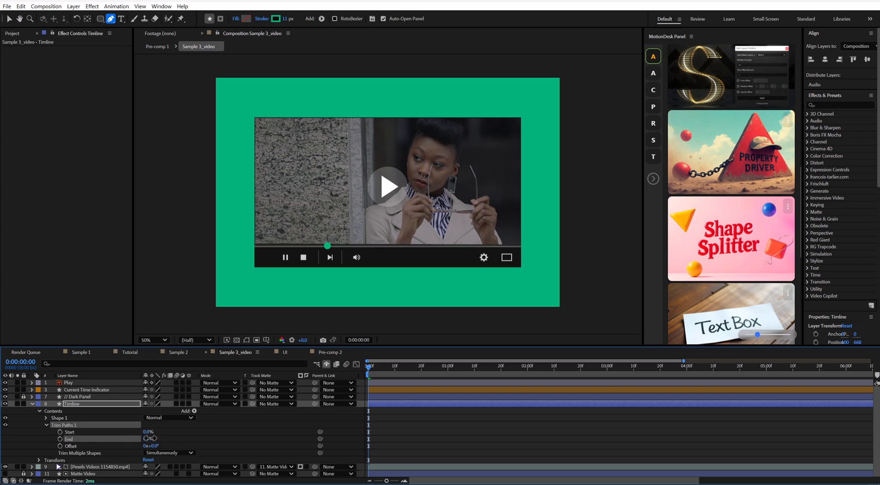
Step: Open Property Driver and set the Current Time Indicator's X Position as the source
{"action": "left_click", "coordinate": [79, 391]}
{"action": "key", "text": "p"}
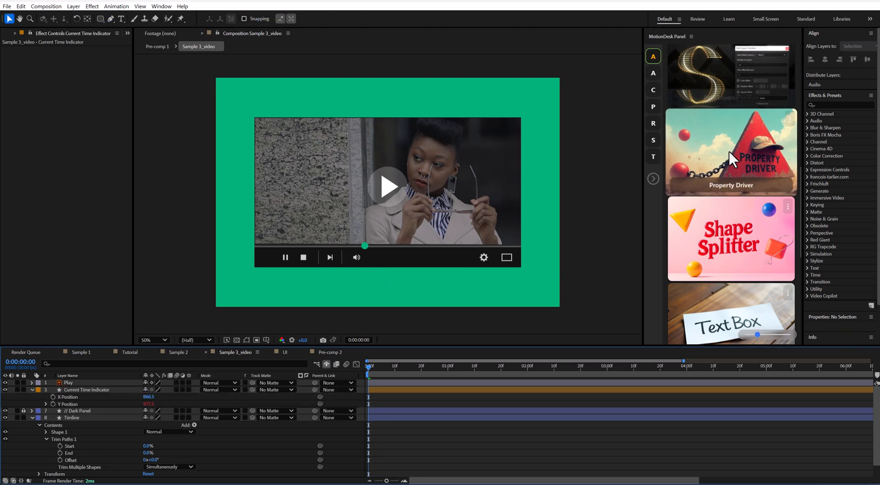
{"action": "left_click", "coordinate": [727, 190]}
{"action": "left_click_drag", "start_coordinate": [285, 129], "coordinate": [551, 203]}
{"action": "left_click", "coordinate": [78, 398]}
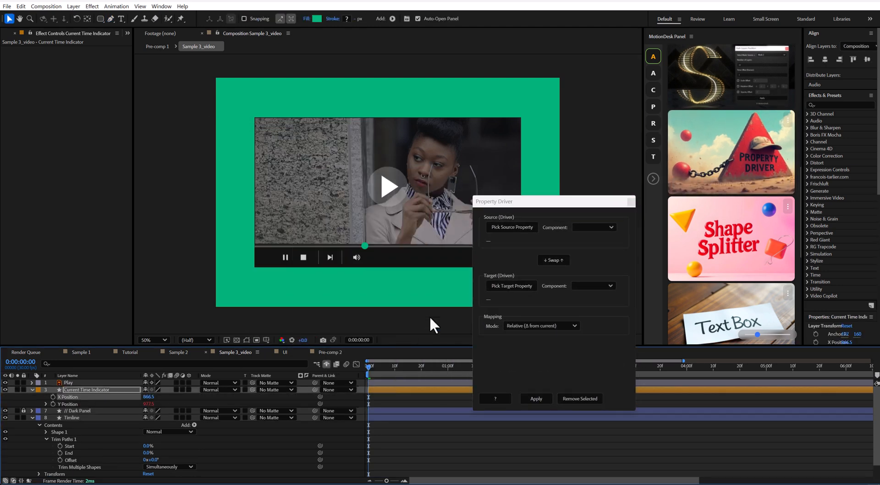
{"action": "left_click", "coordinate": [514, 236]}
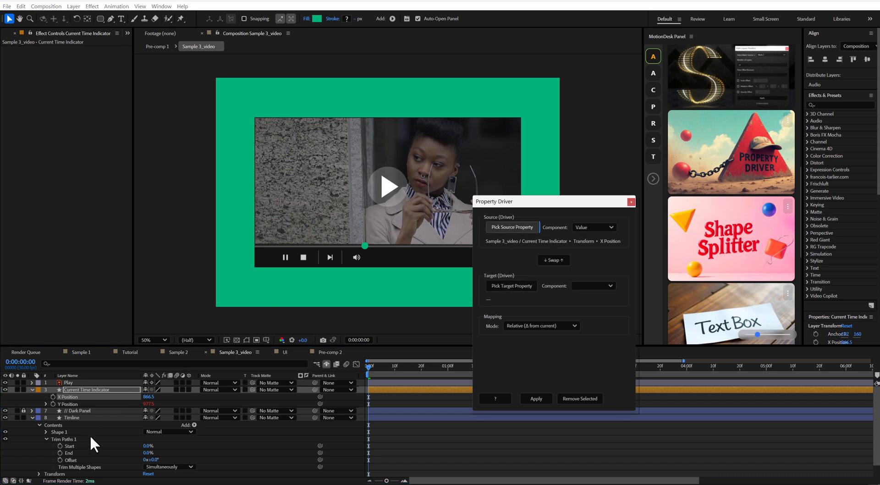
Step: Set the Timline layer's Trim Paths End as the target, and choose the Range Remap mapping mode
{"action": "scroll", "coordinate": [103, 444], "scroll_direction": "down", "scroll_amount": 1}
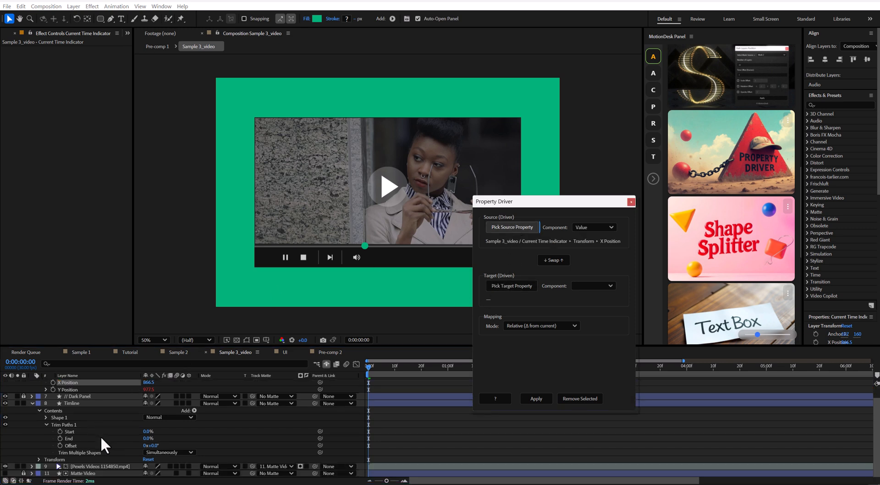
{"action": "left_click", "coordinate": [73, 438]}
{"action": "left_click", "coordinate": [508, 284]}
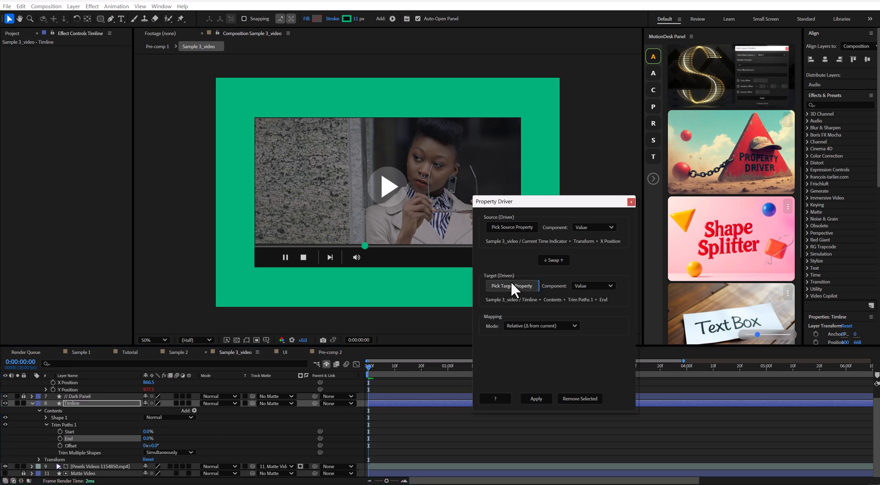
{"action": "left_click", "coordinate": [536, 325]}
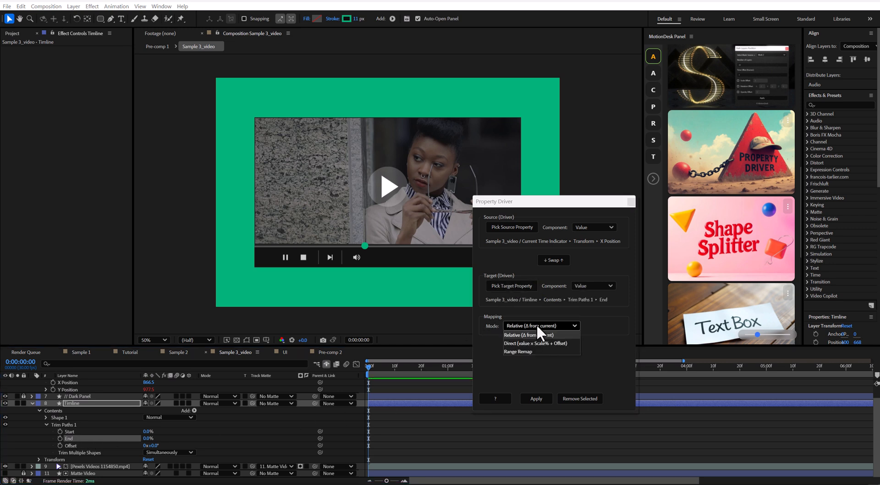
{"action": "left_click", "coordinate": [523, 351]}
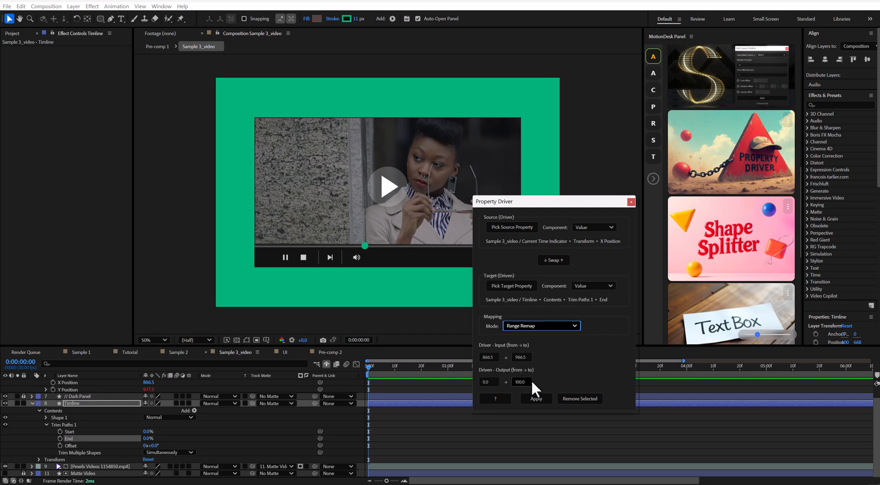
Step: Move the Current Time Indicator to the start of the progress line and set the driver input's starting value to 226
{"action": "left_click_drag", "start_coordinate": [365, 245], "coordinate": [255, 249]}
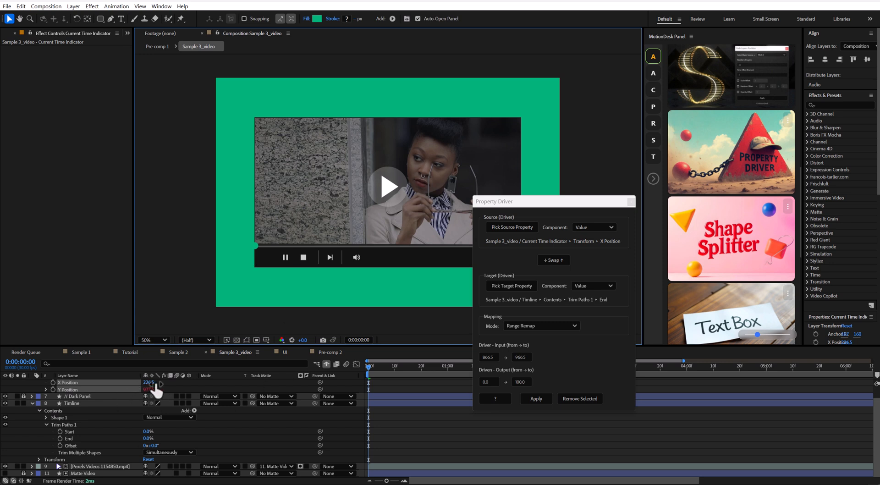
{"action": "left_click_drag", "start_coordinate": [496, 357], "coordinate": [458, 353]}
{"action": "type", "text": "226"}
Step: Move the Current Time Indicator to the line's far end, set the driver input's ending value to 1772, and apply the link
{"action": "left_click_drag", "start_coordinate": [530, 201], "coordinate": [602, 215]}
{"action": "left_click_drag", "start_coordinate": [259, 246], "coordinate": [520, 246]}
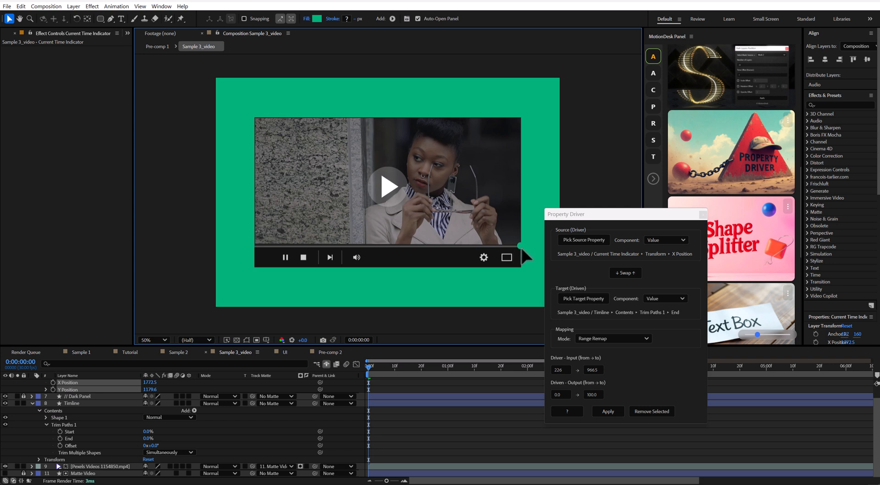
{"action": "type", "text": "1772"}
{"action": "key", "text": "Return"}
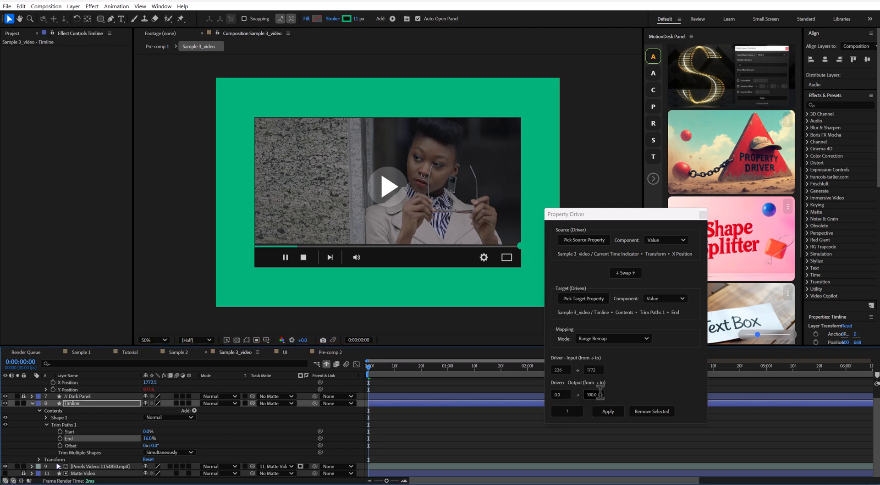
{"action": "left_click", "coordinate": [611, 409]}
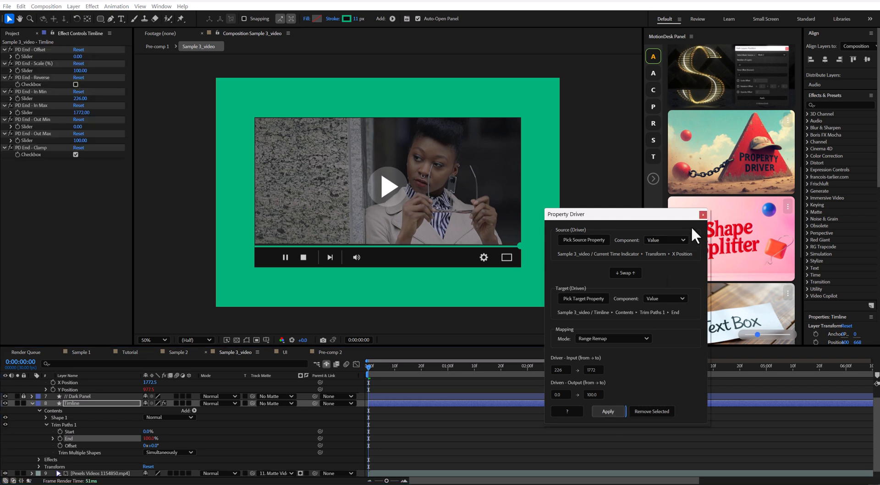
Step: Move the Current Time Indicator back along the progress line to about X 794.5 to test the link
{"action": "left_click_drag", "start_coordinate": [640, 214], "coordinate": [720, 202]}
{"action": "scroll", "coordinate": [114, 400], "scroll_direction": "up", "scroll_amount": 1}
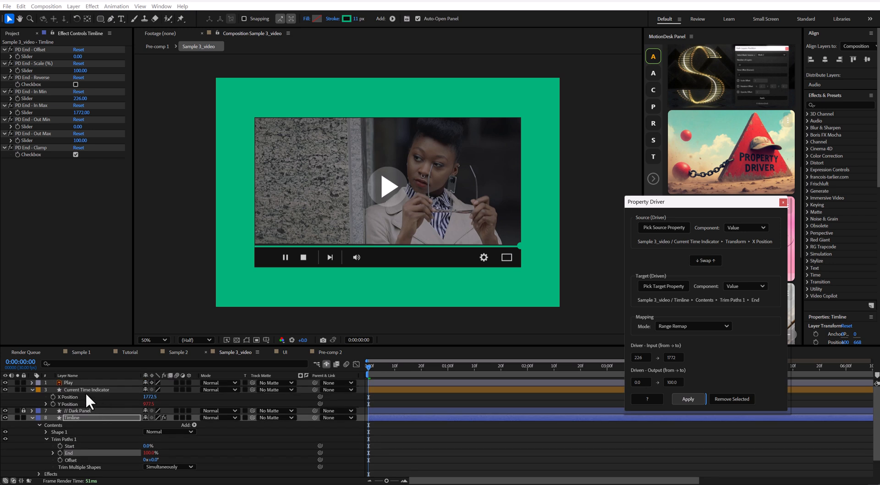
{"action": "left_click", "coordinate": [85, 389]}
{"action": "left_click_drag", "start_coordinate": [518, 243], "coordinate": [352, 248]}
Step: Try a different In Max value for the Timline layer's End mapping, and undo the changes
{"action": "left_click", "coordinate": [73, 417]}
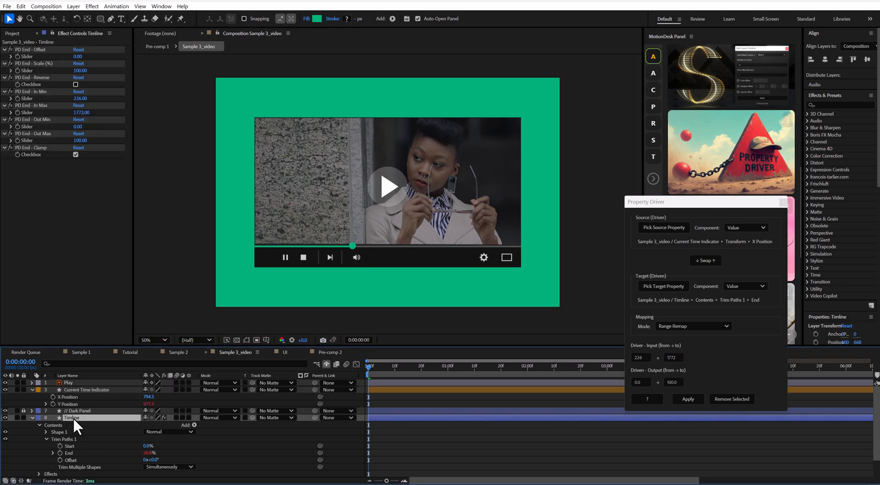
{"action": "left_click", "coordinate": [32, 417]}
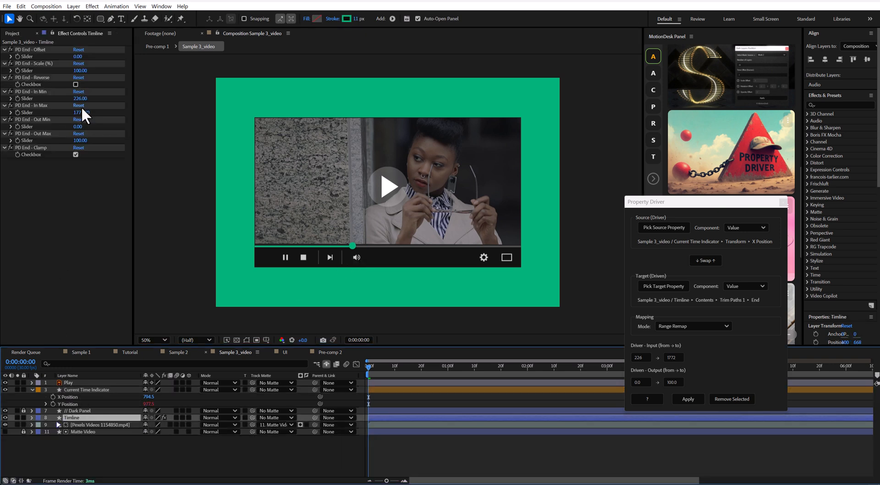
{"action": "left_click", "coordinate": [81, 106]}
{"action": "left_click_drag", "start_coordinate": [81, 112], "coordinate": [73, 141]}
{"action": "key", "text": "ctrl+z"}
{"action": "key", "text": "ctrl+z"}
{"action": "key", "text": "ctrl+z"}
{"action": "key", "text": "ctrl+z"}
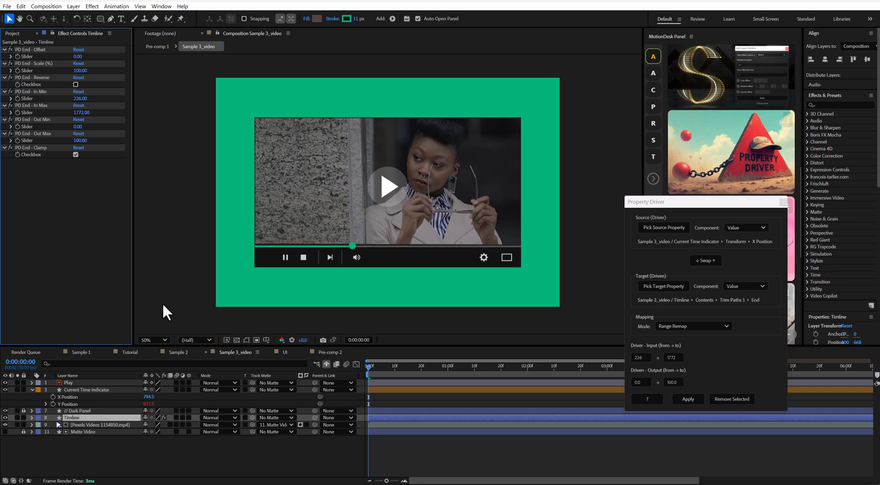
Step: Move the Current Time Indicator to about X 846.5, and enable time remapping on the Pexels Videos 1154850.mp4 layer
{"action": "left_click", "coordinate": [95, 389]}
{"action": "mouse_move", "coordinate": [354, 246]}
{"action": "left_mouse_down"}
{"action": "mouse_move", "coordinate": [440, 246]}
{"action": "mouse_move", "coordinate": [363, 247]}
{"action": "left_mouse_up"}
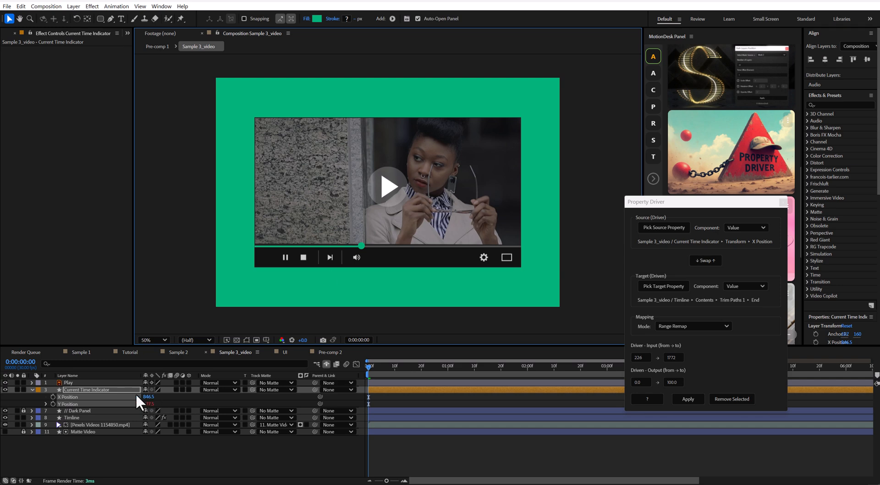
{"action": "right_click", "coordinate": [79, 422]}
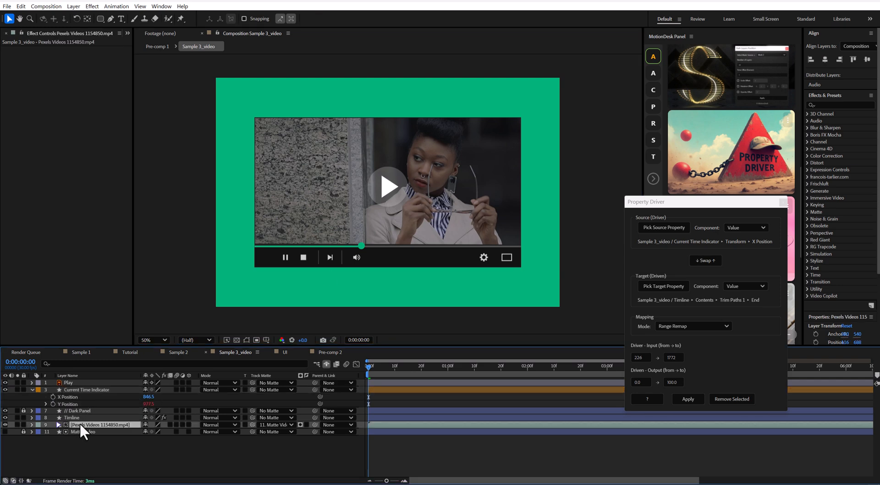
{"action": "mouse_move", "coordinate": [103, 234]}
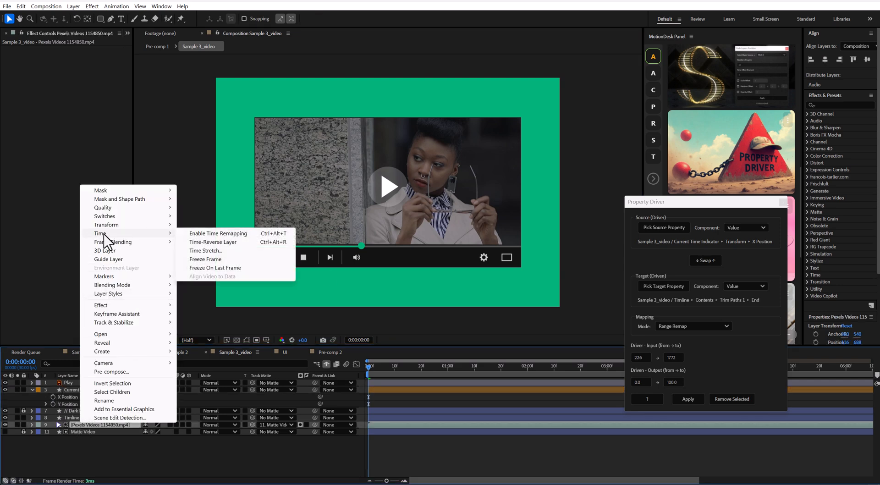
{"action": "left_click", "coordinate": [227, 235]}
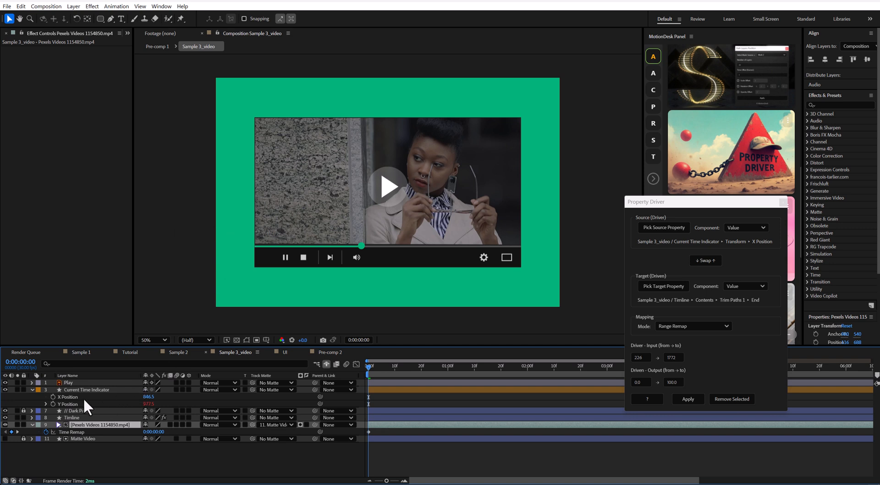
Step: Pick the Current Time Indicator's X Position again as the Property Driver source for a new link
{"action": "left_click", "coordinate": [139, 390]}
{"action": "left_click", "coordinate": [661, 227]}
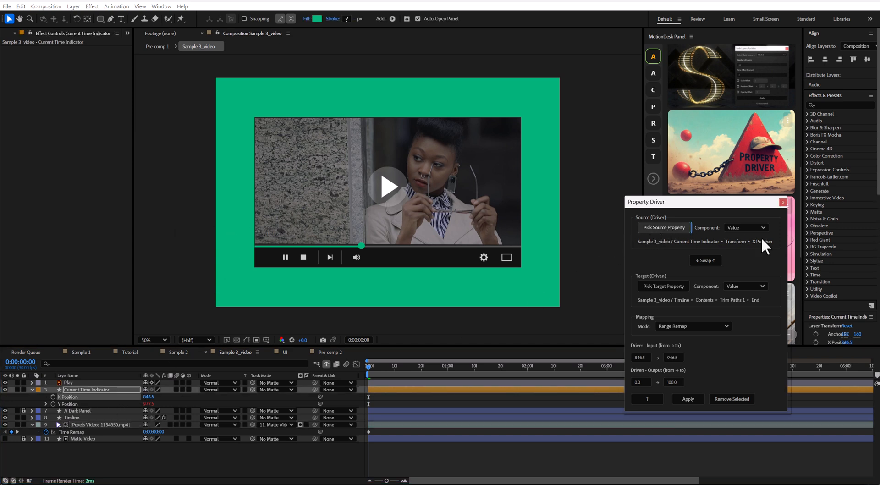
Step: Pick the Pexels Videos 1154850.mp4 layer's Time Remap as the target, and set the driven output range from 0.0 to 9
{"action": "left_click", "coordinate": [99, 425]}
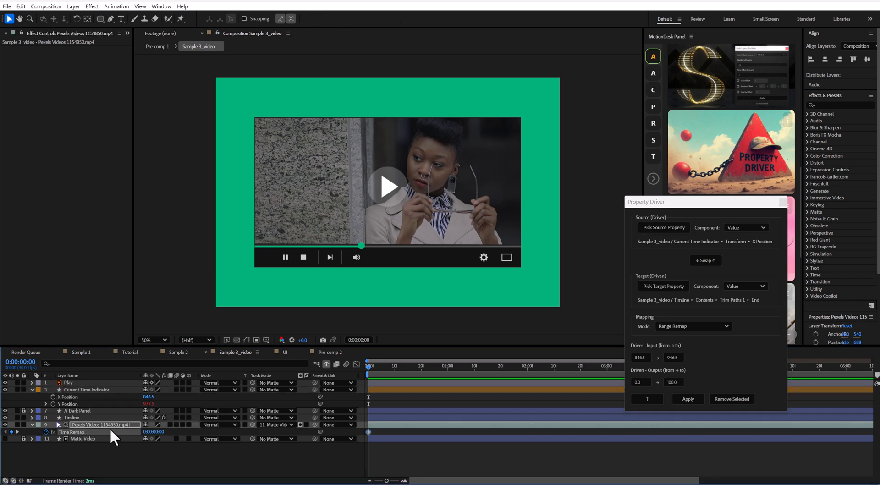
{"action": "left_click", "coordinate": [664, 286]}
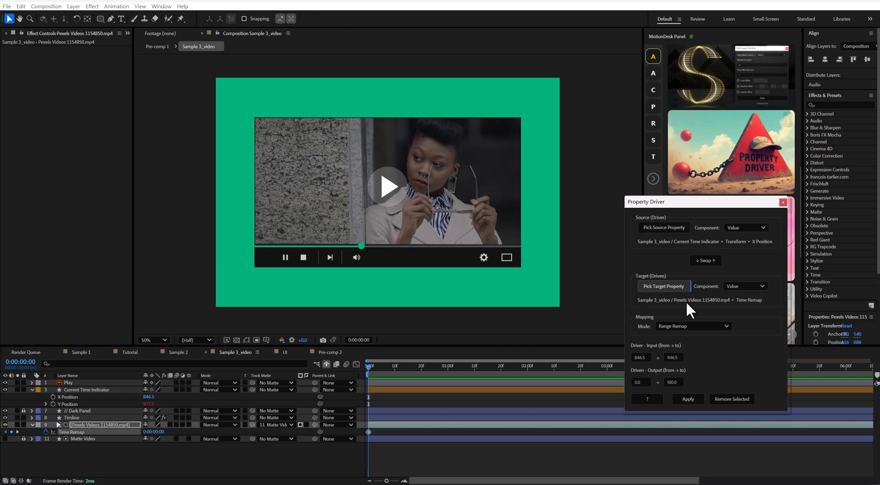
{"action": "left_click_drag", "start_coordinate": [367, 365], "coordinate": [843, 387]}
{"action": "left_click_drag", "start_coordinate": [386, 481], "coordinate": [376, 481]}
{"action": "left_click_drag", "start_coordinate": [814, 367], "coordinate": [587, 366]}
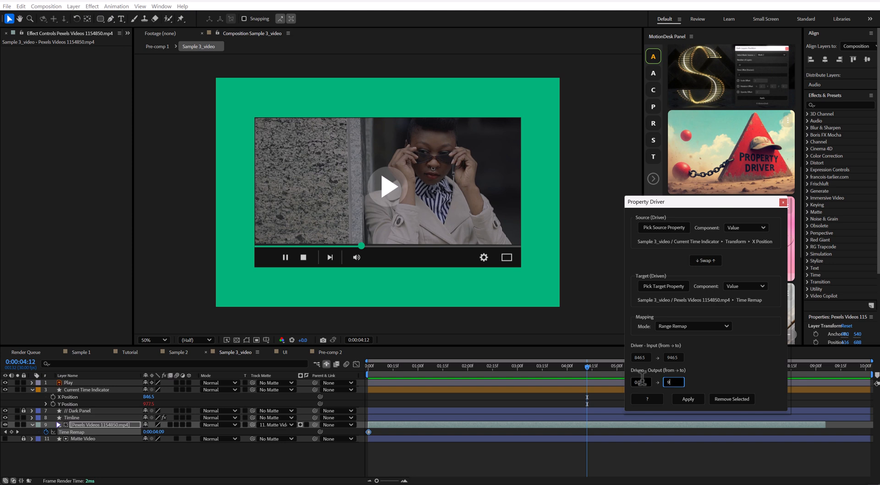
Step: Check the Current Time Indicator's X Position at the progress line's end, set the driver input range to 226–1766, and apply the time remap link
{"action": "left_click", "coordinate": [85, 389]}
{"action": "left_click_drag", "start_coordinate": [360, 245], "coordinate": [519, 247]}
{"action": "left_click", "coordinate": [646, 358]}
{"action": "type", "text": "226"}
{"action": "key", "text": "Tab"}
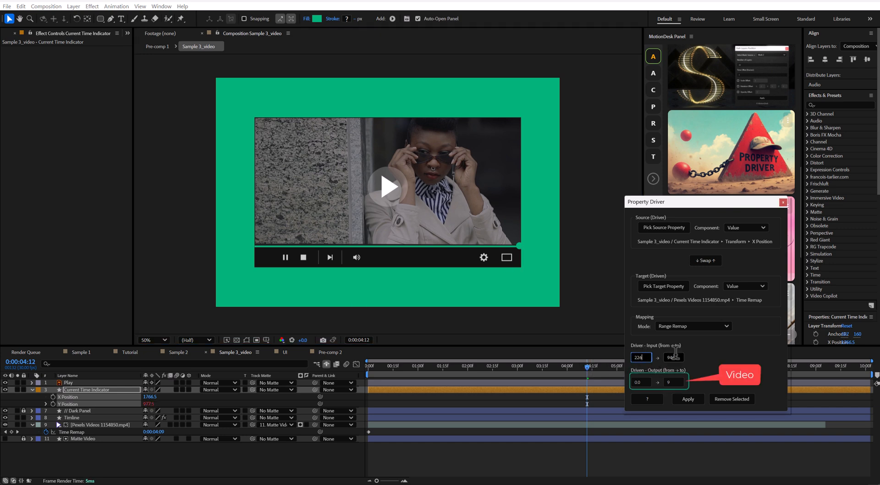
{"action": "type", "text": "1766"}
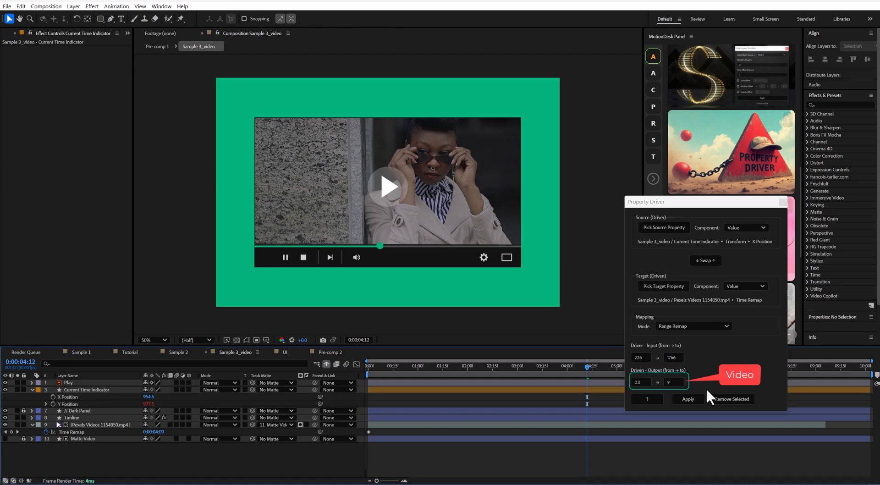
{"action": "left_click", "coordinate": [688, 399]}
Step: Test the time remap link by moving the Current Time Indicator along the progress line to about X 884.5, and collapse the layers' properties
{"action": "left_click_drag", "start_coordinate": [382, 248], "coordinate": [258, 248]}
{"action": "key", "text": "ctrl+z"}
{"action": "left_click", "coordinate": [32, 390]}
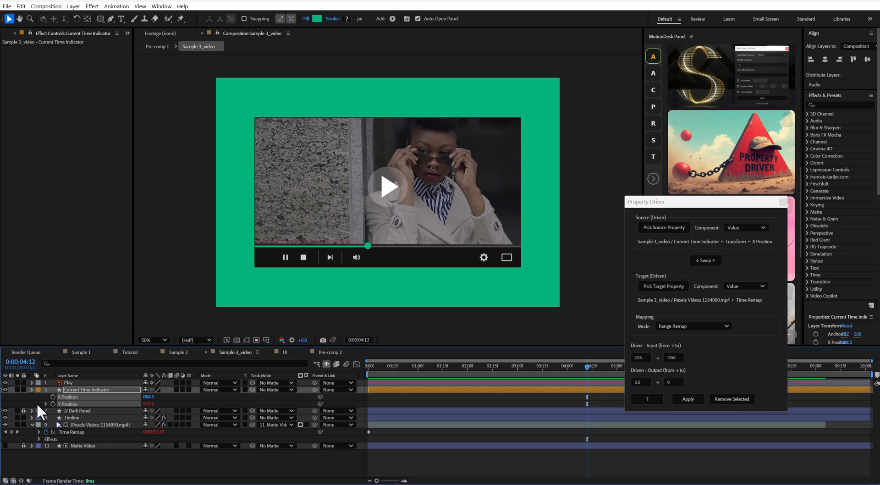
{"action": "left_click", "coordinate": [31, 411]}
Step: Reveal the Play layer's Opacity and pick it as the Property Driver target
{"action": "left_click", "coordinate": [71, 382]}
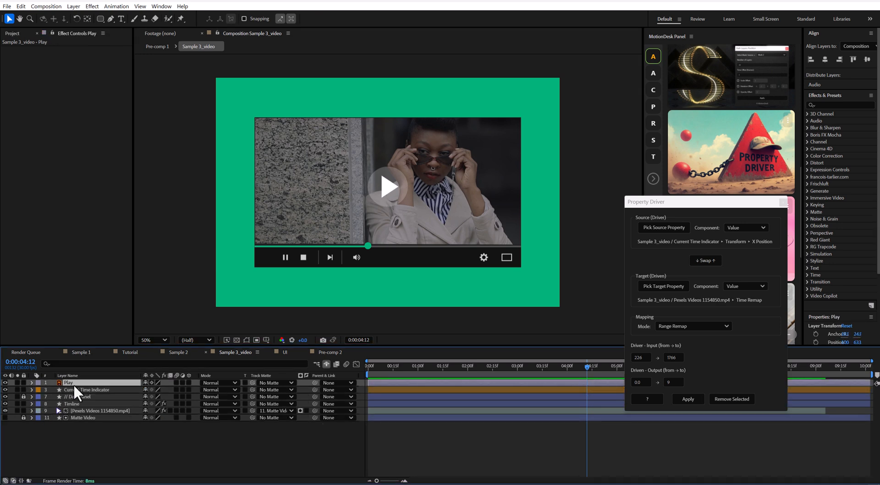
{"action": "key", "text": "t"}
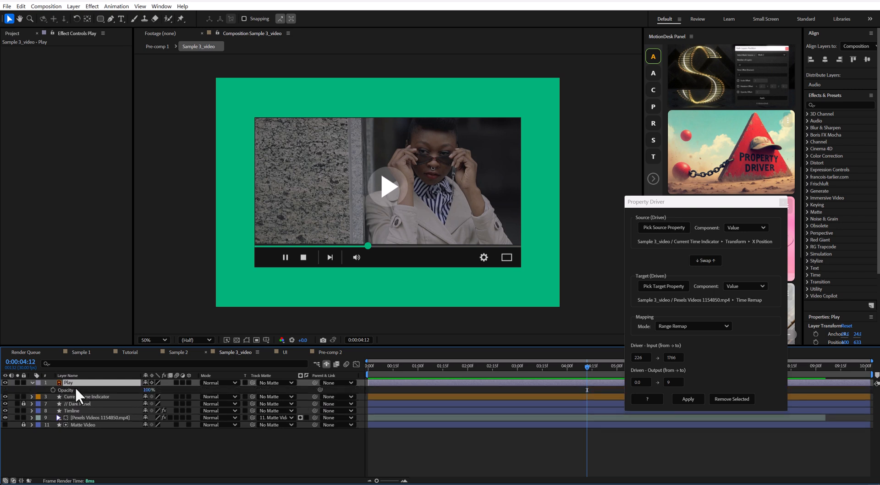
{"action": "left_click", "coordinate": [664, 286]}
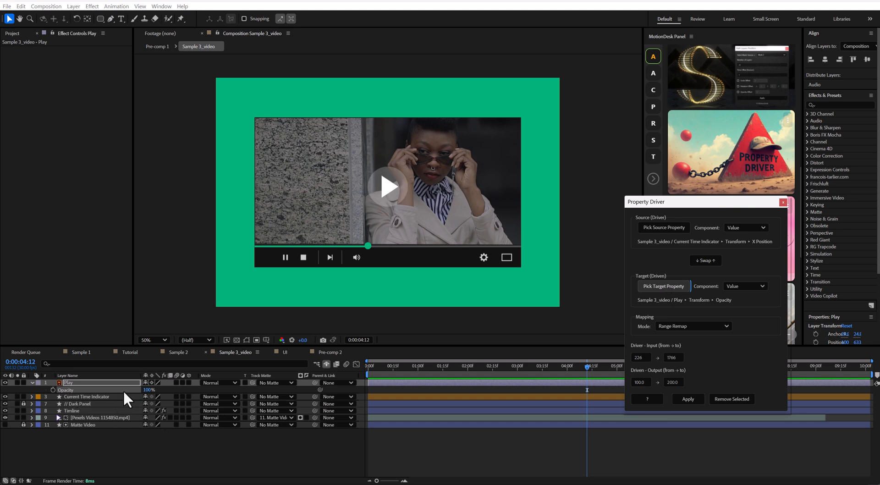
Step: Set the end of the driver input range to 235 and apply the link to the Play layer's Opacity
{"action": "left_click", "coordinate": [678, 356]}
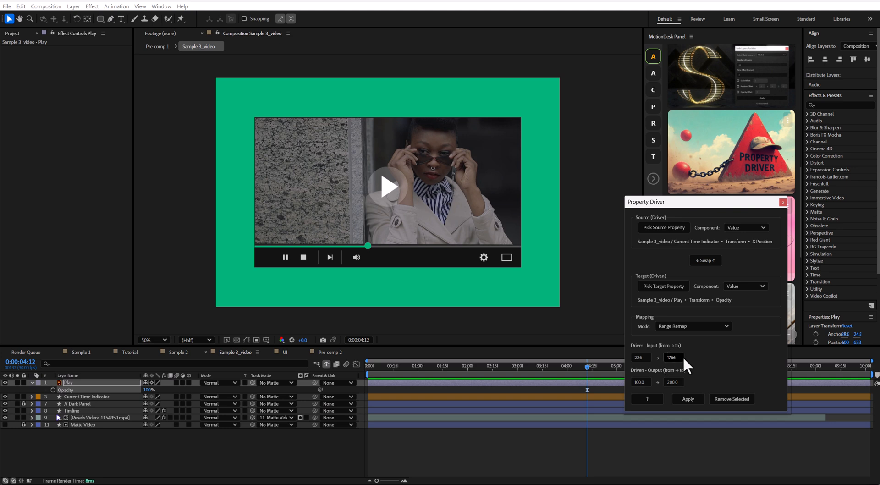
{"action": "left_click_drag", "start_coordinate": [679, 357], "coordinate": [651, 356]}
{"action": "type", "text": "235"}
{"action": "left_click", "coordinate": [687, 399]}
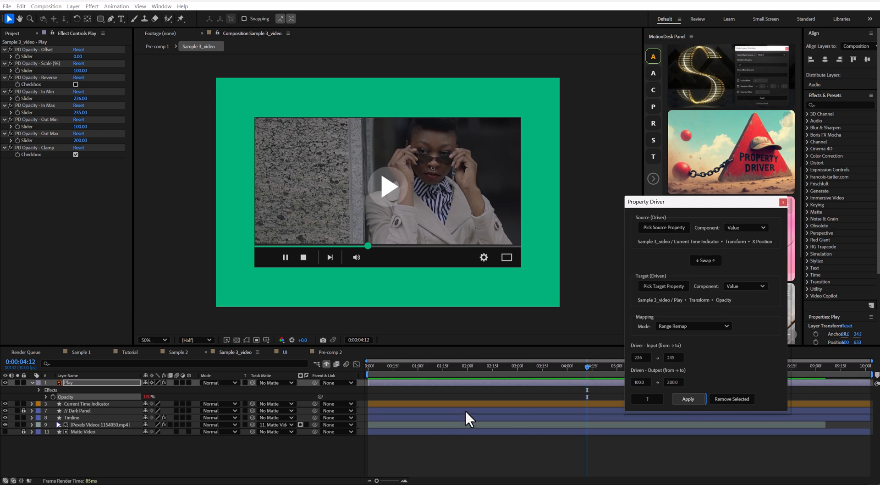
Step: Move the Current Time Indicator back along the progress line, and set the Play layer's PD Opacity - Out Max slider to 0
{"action": "left_click", "coordinate": [117, 403]}
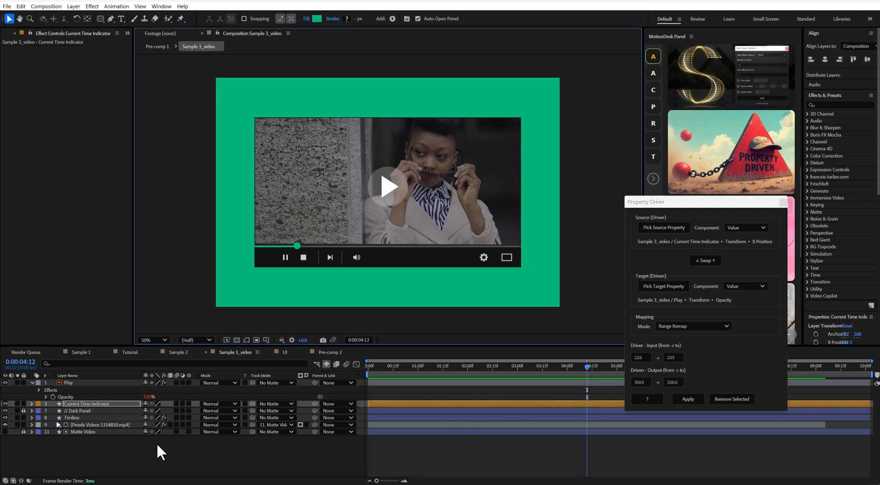
{"action": "left_click", "coordinate": [79, 382]}
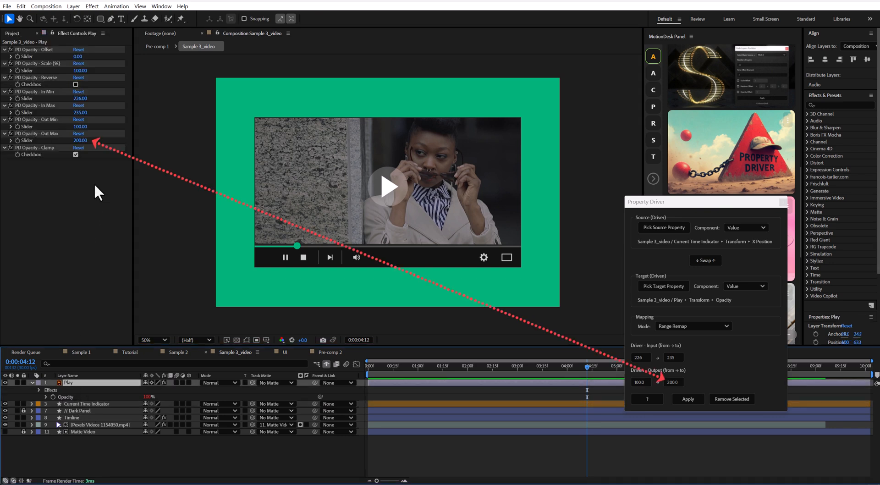
{"action": "left_click", "coordinate": [37, 133]}
{"action": "left_click", "coordinate": [80, 141]}
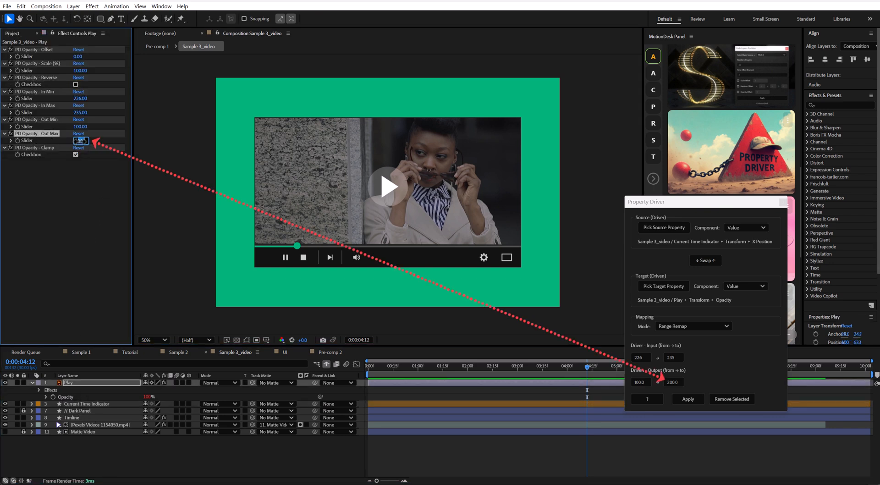
{"action": "left_click", "coordinate": [76, 198]}
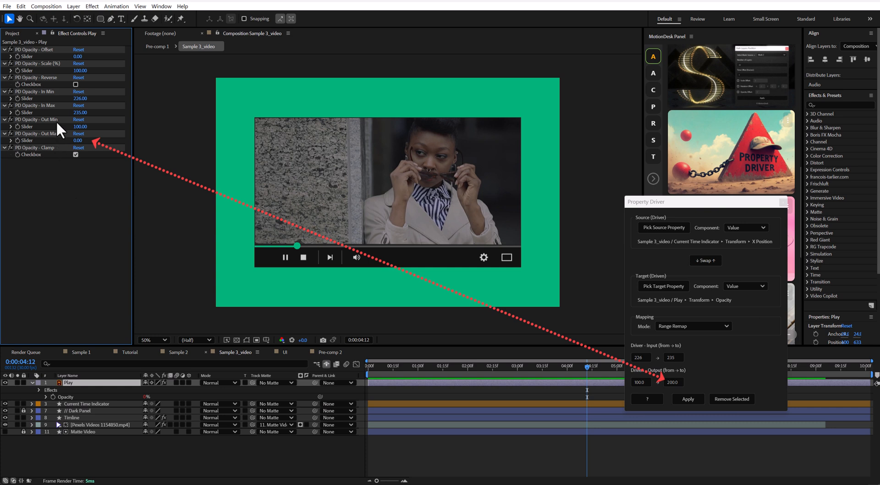
Step: Move the Current Time Indicator forward along the progress line to test the Opacity link, and collapse the Play layer's properties
{"action": "left_click", "coordinate": [80, 403]}
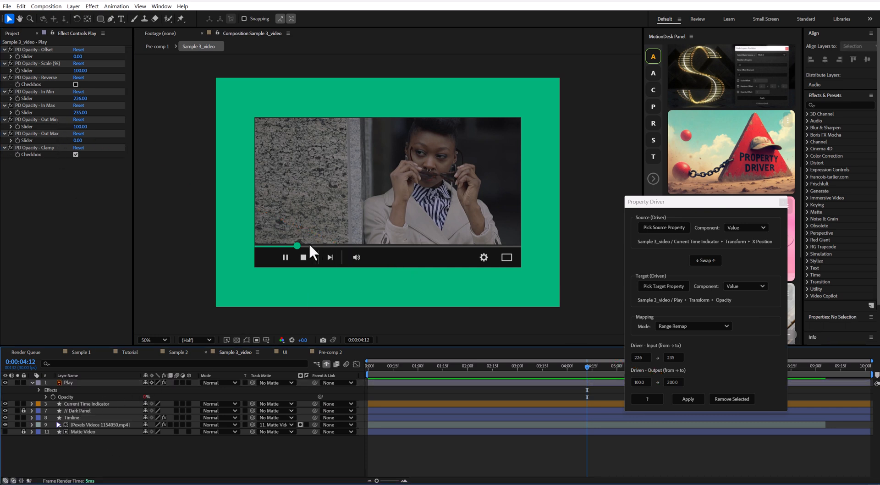
{"action": "left_click_drag", "start_coordinate": [298, 246], "coordinate": [339, 246]}
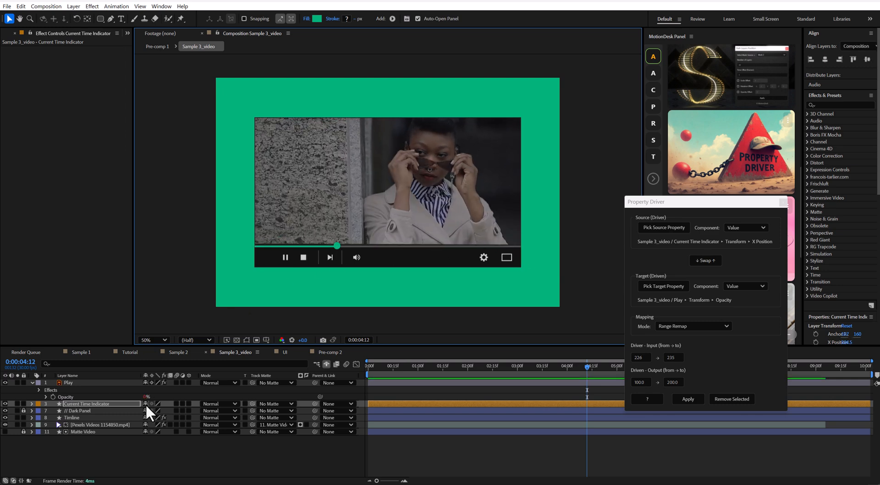
{"action": "left_click", "coordinate": [32, 382]}
{"action": "left_click_drag", "start_coordinate": [729, 207], "coordinate": [691, 180]}
{"action": "scroll", "coordinate": [715, 275], "scroll_direction": "up", "scroll_amount": 2}
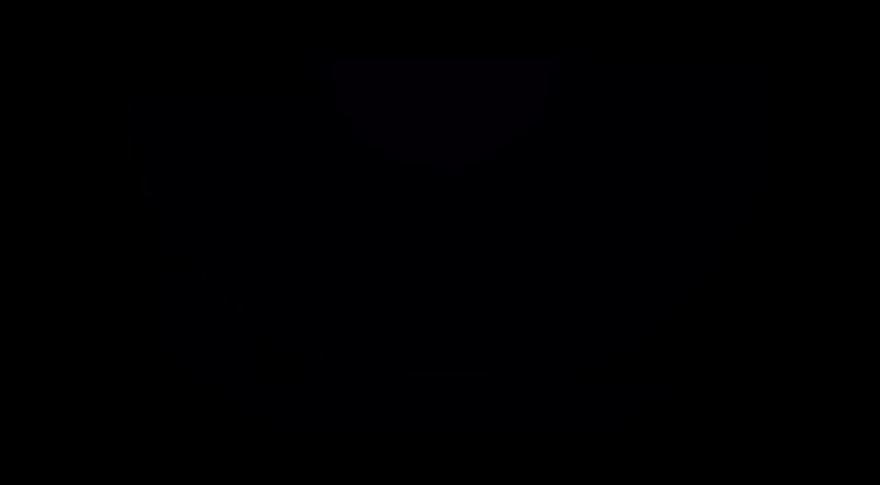